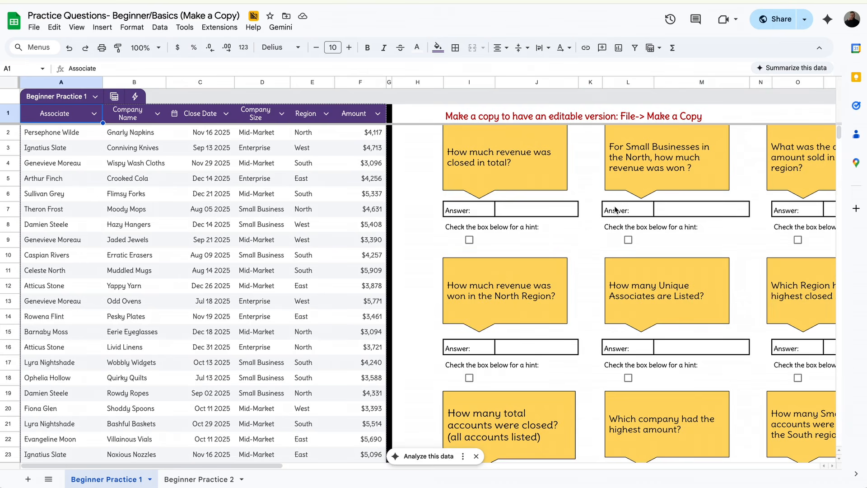
click(425, 153)
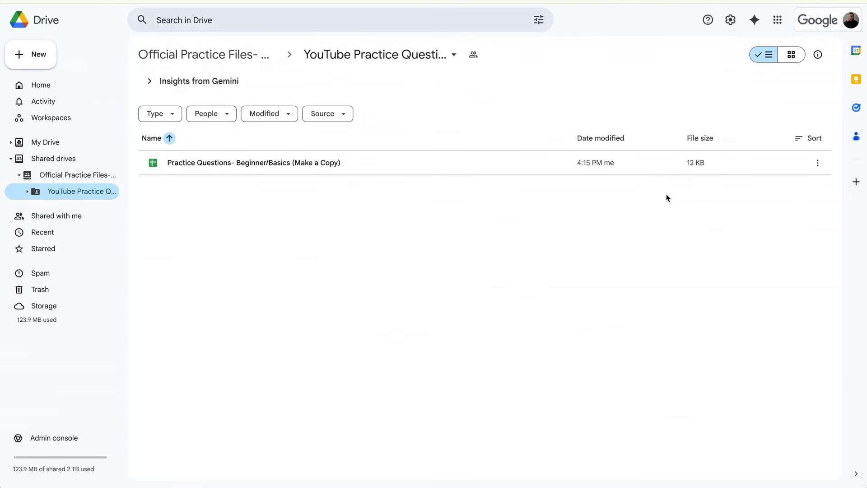
click(818, 166)
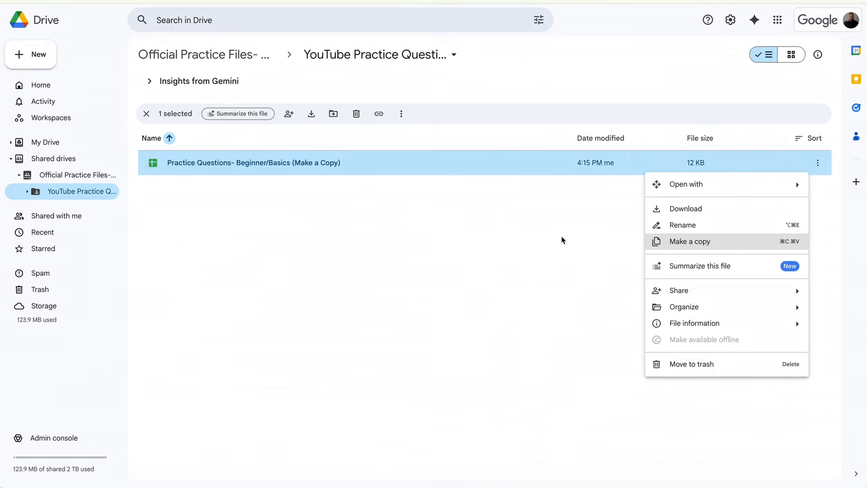
click(316, 197)
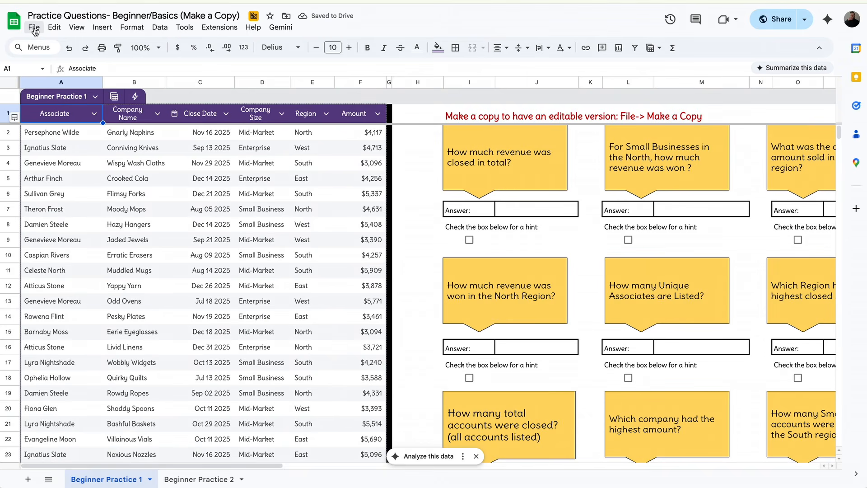
- Make a copy of the practice spreadsheet named "Beginner GS Practice Example" in the YouTube Practice Questions folder
click(34, 28)
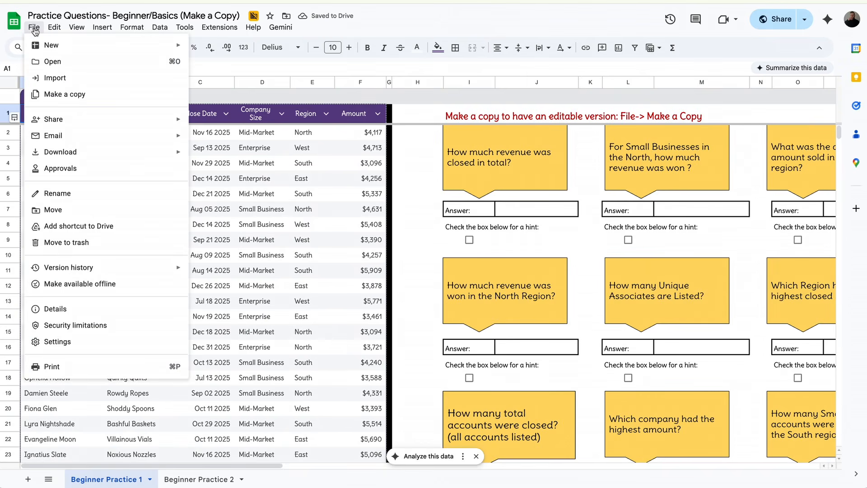
click(56, 96)
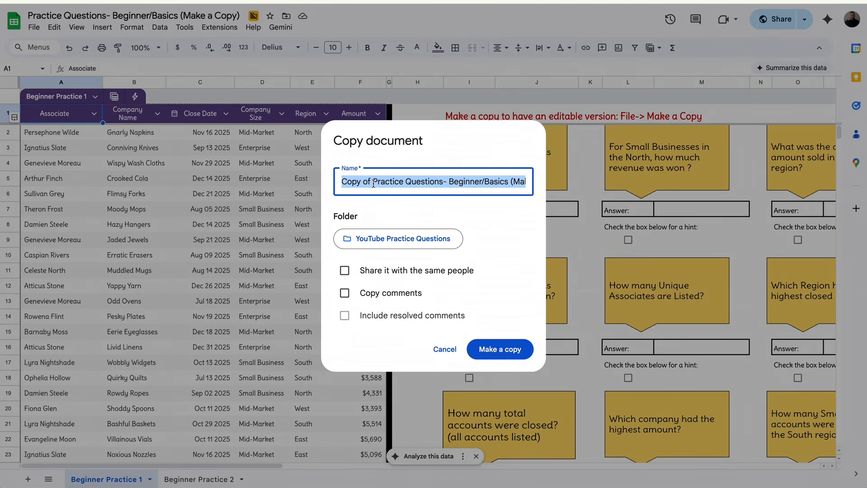
text(Beginner GS Practice Example)
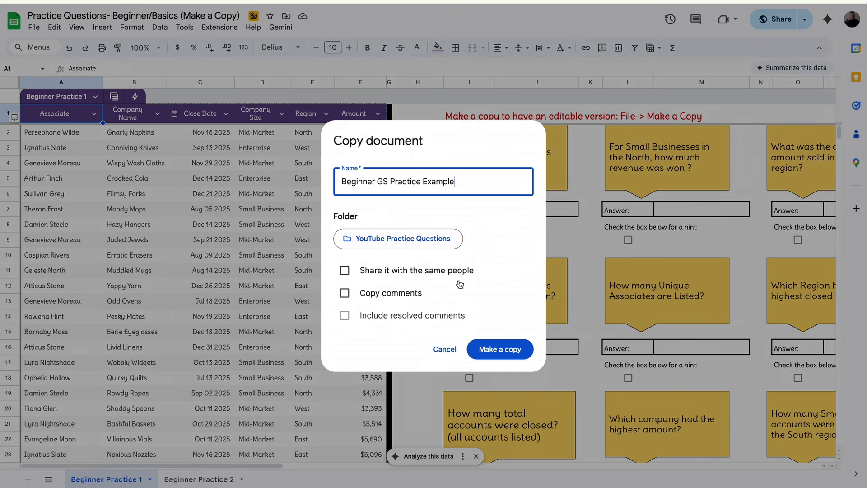
click(526, 356)
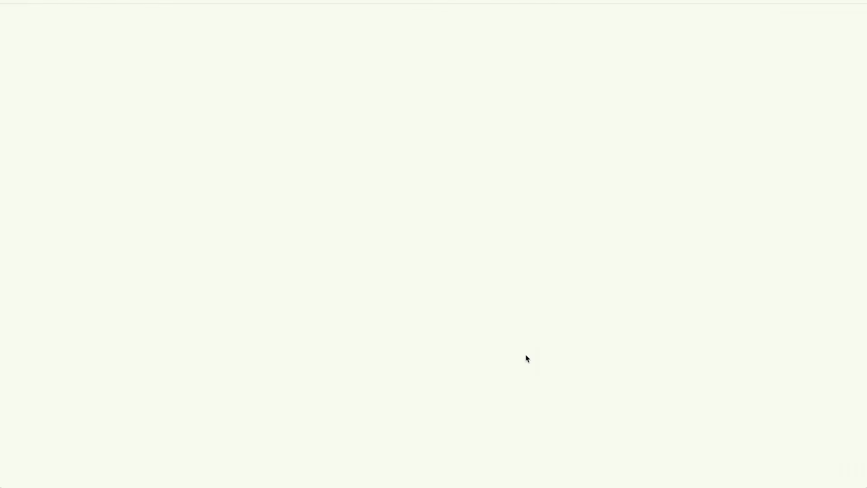
- Clear the red "Make a copy to have an editable version" note from cell I1
click(473, 116)
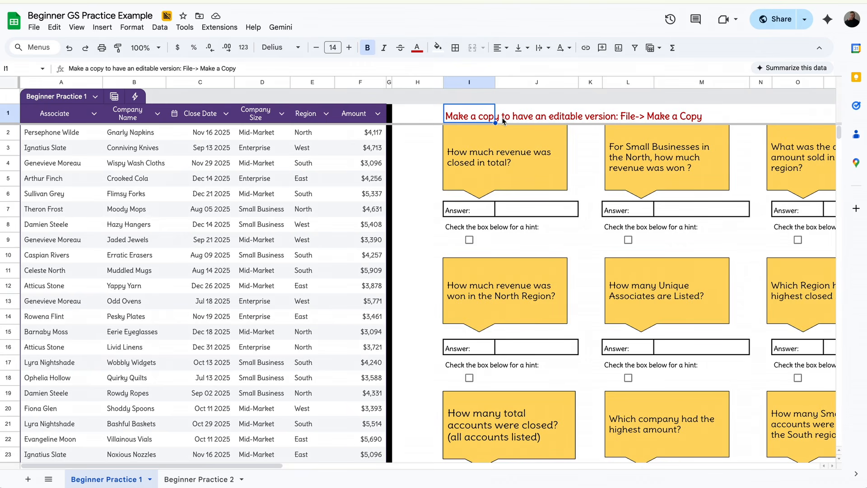
key(Delete)
click(204, 145)
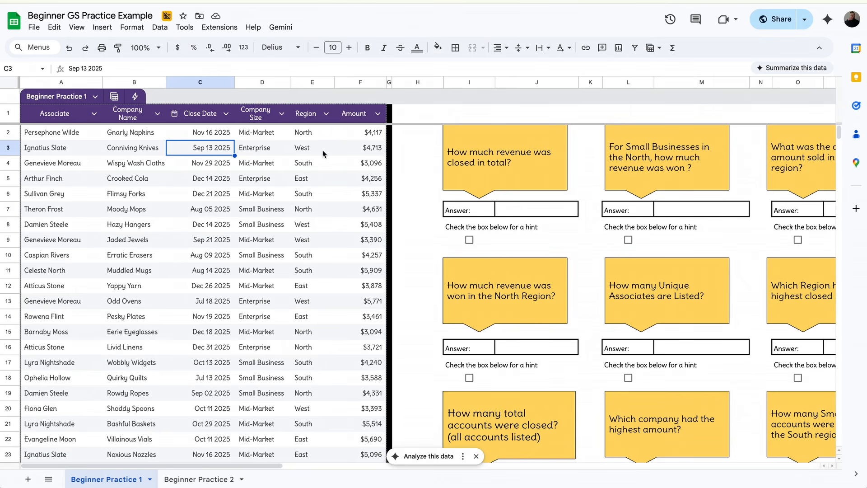
- Examine the practice question cards and the table's associate, company name, size, region and amount columns
scroll(322, 150, right, 3)
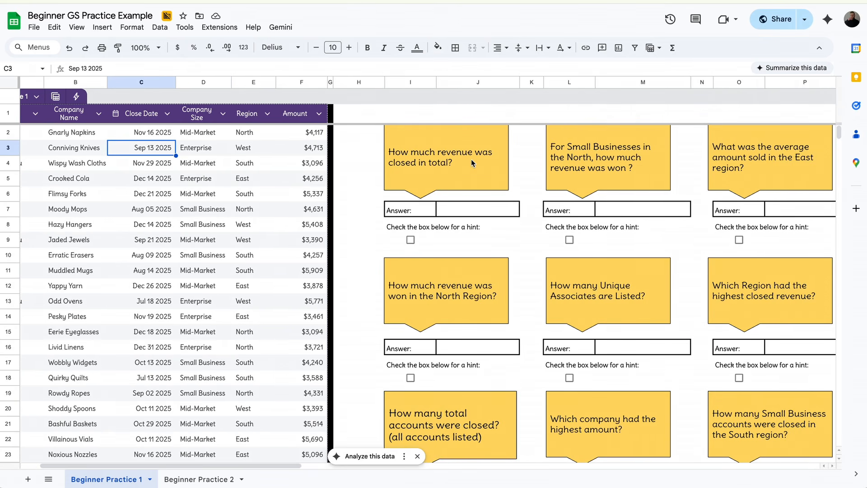
scroll(470, 159, right, 3)
scroll(470, 159, left, 6)
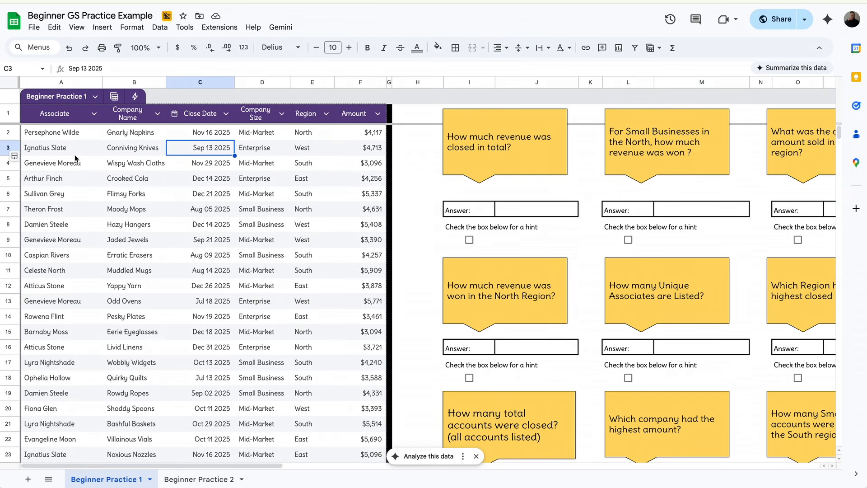
click(78, 134)
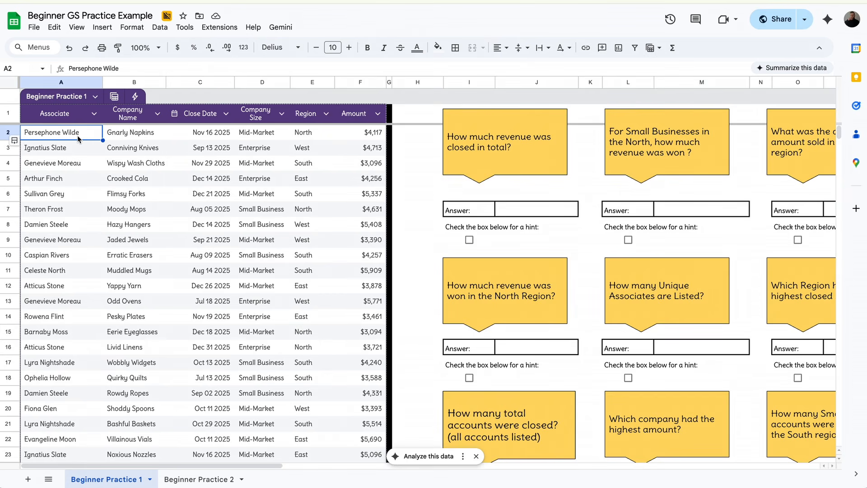
click(144, 138)
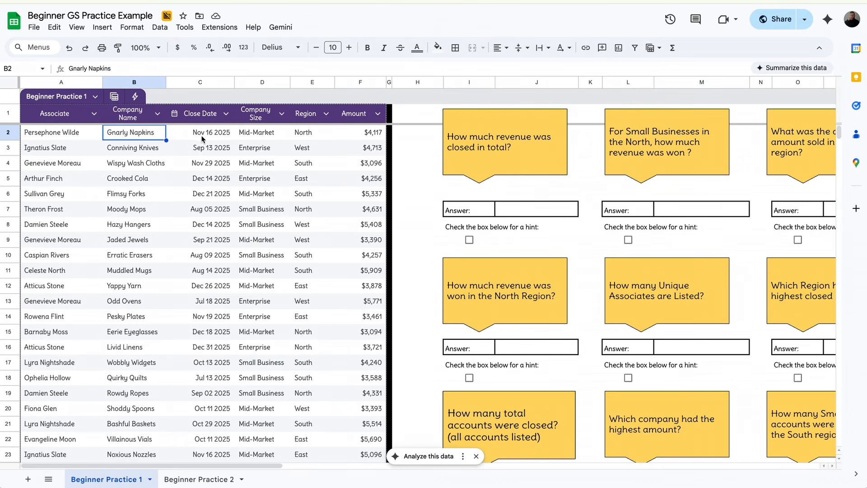
click(256, 136)
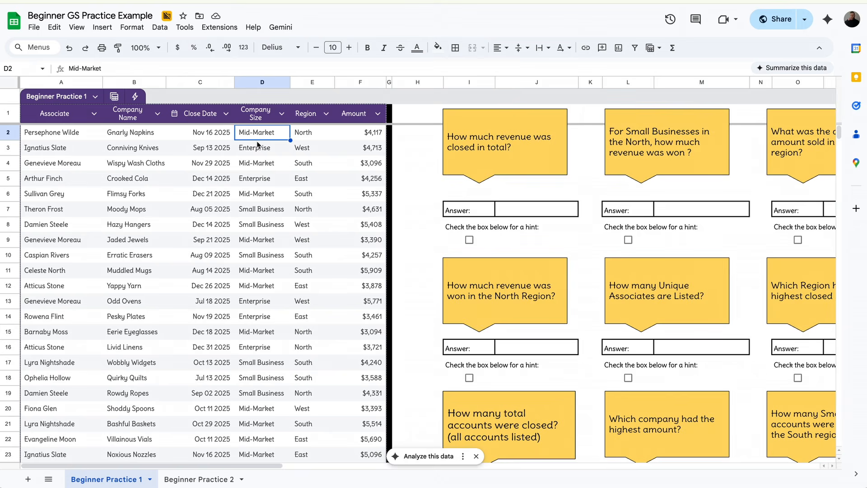
click(311, 133)
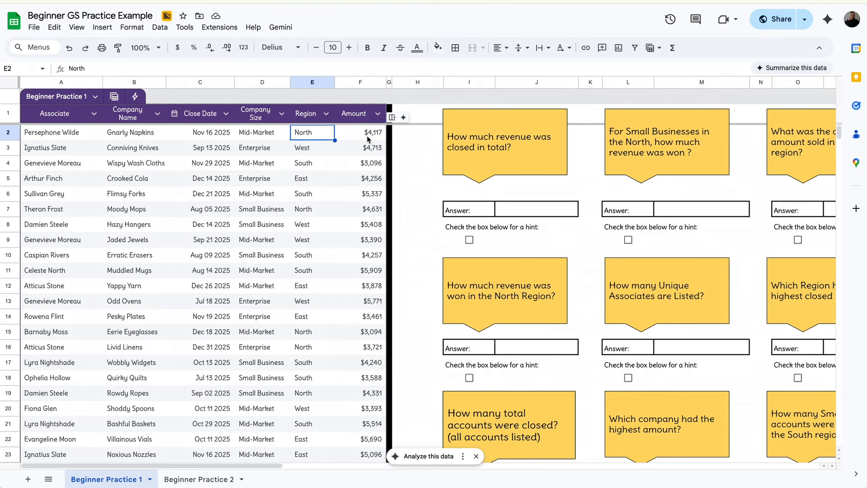
click(428, 153)
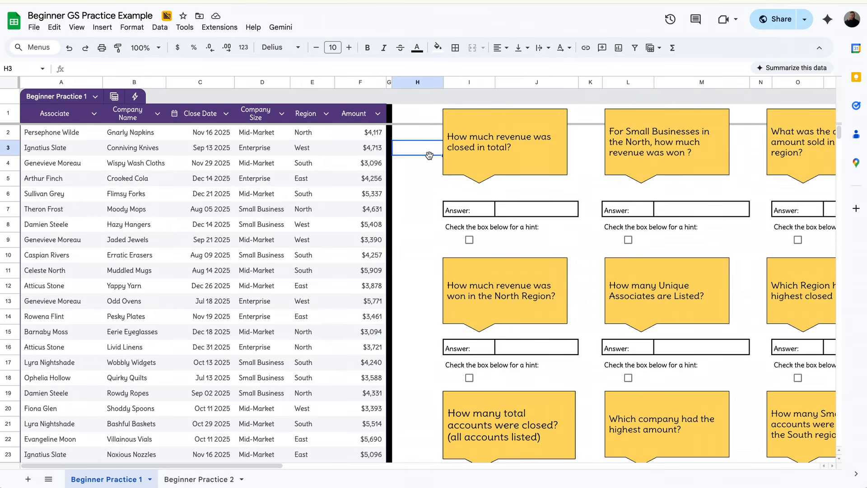
click(471, 195)
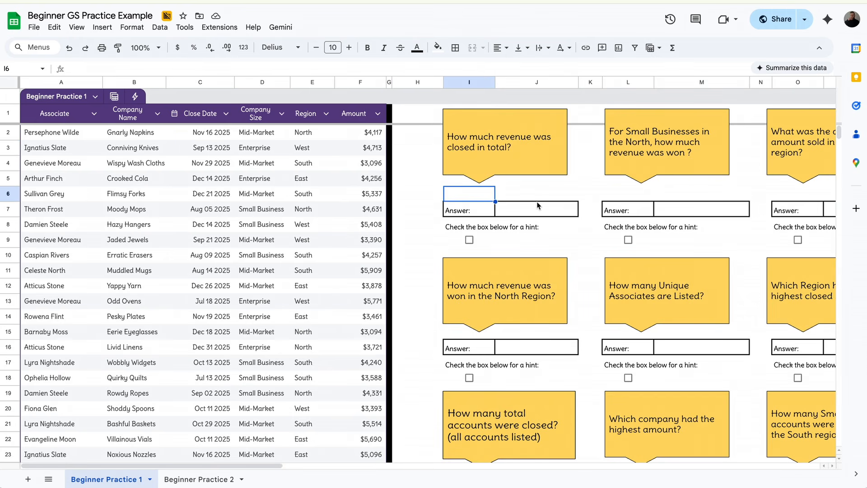
- Answer the total closed revenue question in J7 with a SUM formula over the table's whole Amount column
click(521, 211)
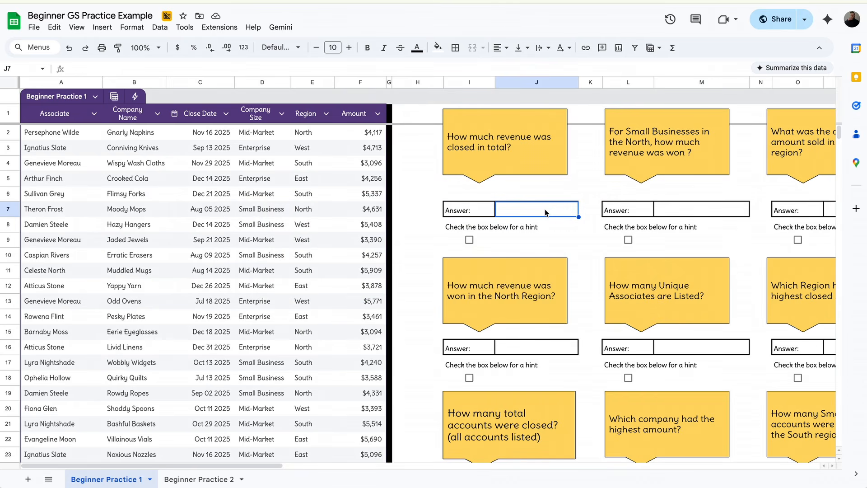
text(=sum)
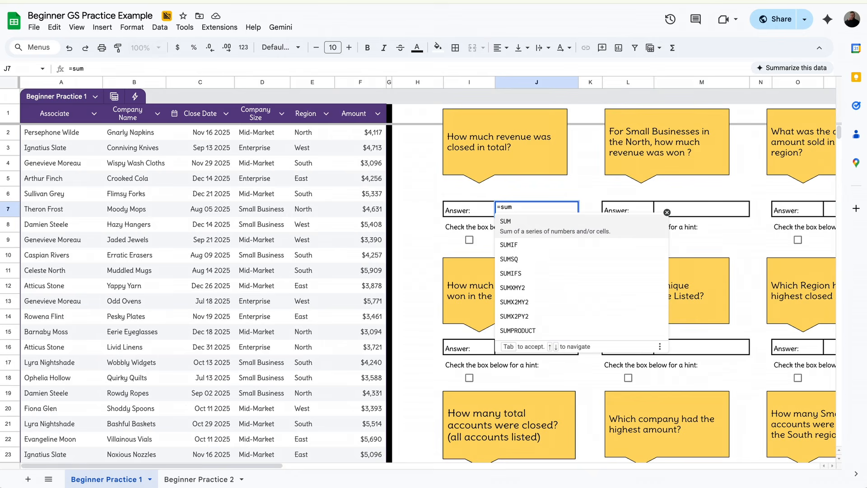
click(540, 224)
click(376, 134)
drag(376, 135, 361, 433)
key(Return)
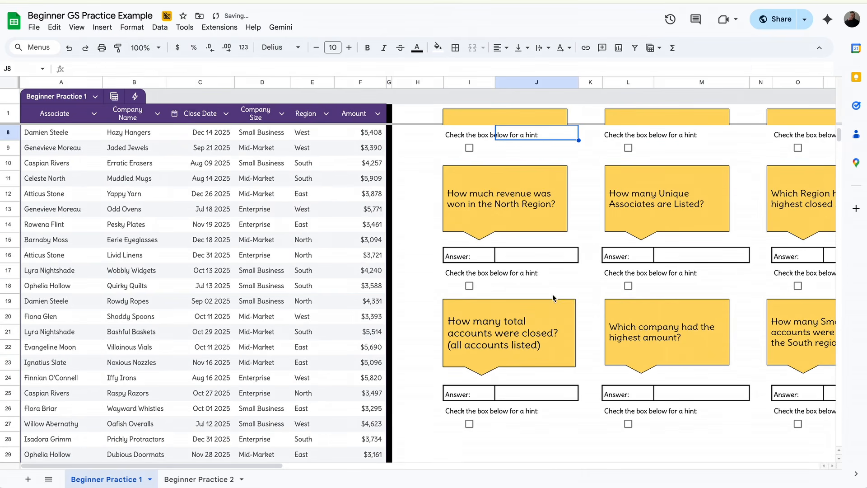
scroll(552, 294, up, 3)
click(552, 213)
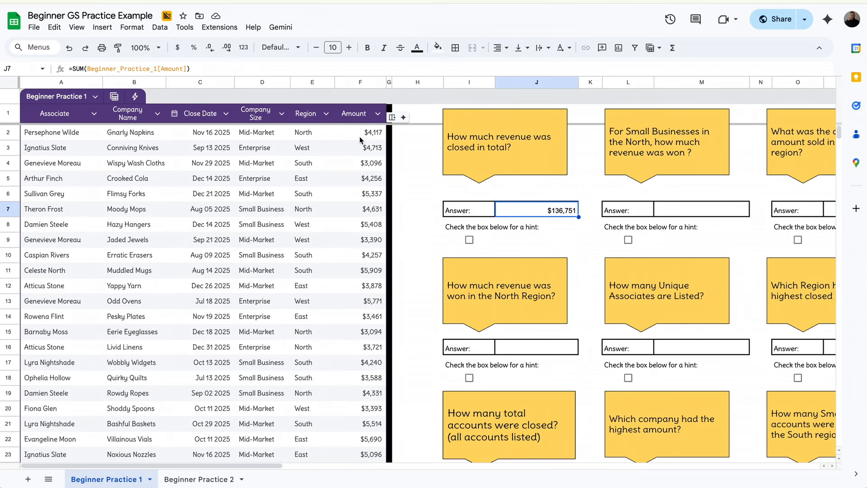
- Check the total revenue answer against the quick sum of the Amount values in F2:F33
drag(359, 133, 358, 405)
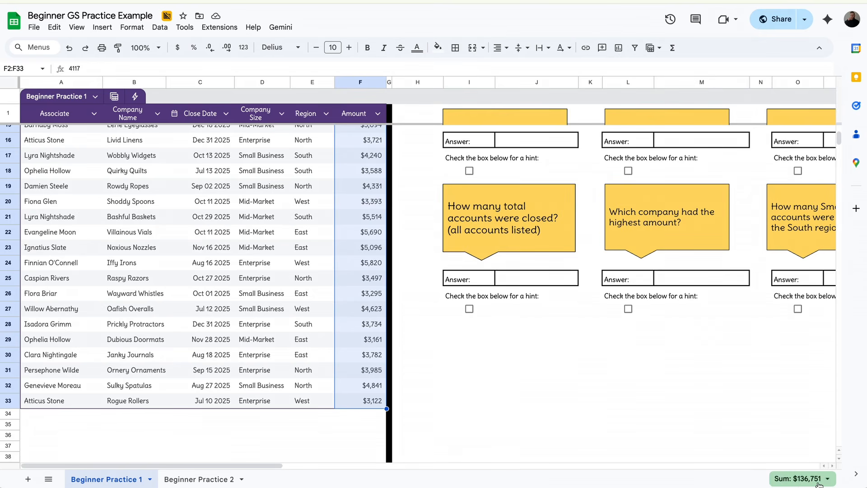
scroll(652, 371, up, 5)
click(555, 208)
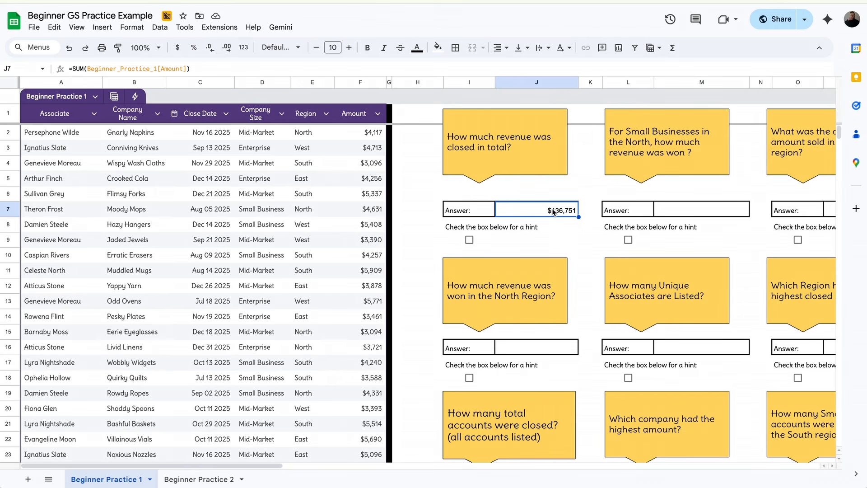
- Start a SUMIF formula in J16 for the North Region revenue question, with formula help on and the Region column as range
scroll(534, 260, down, 1)
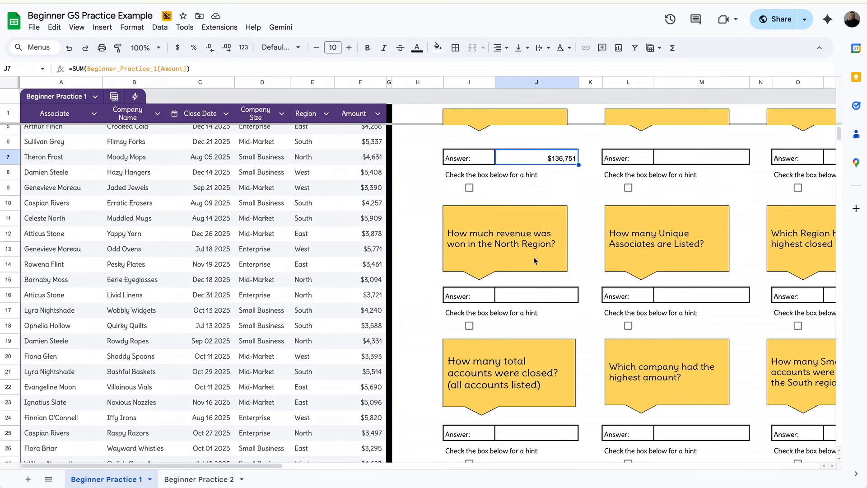
click(528, 298)
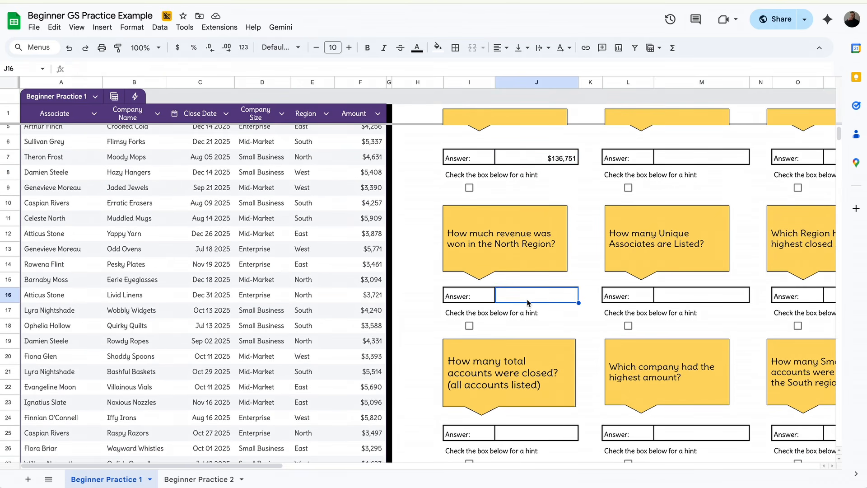
scroll(527, 299, up, 1)
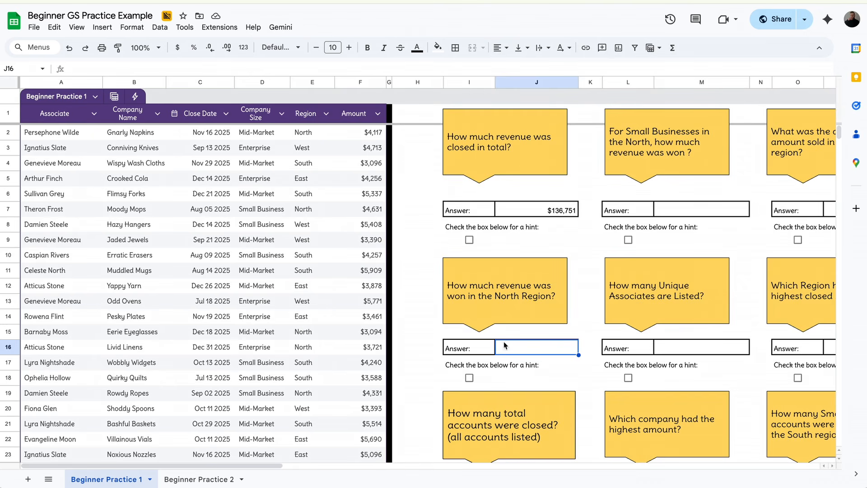
double_click(526, 351)
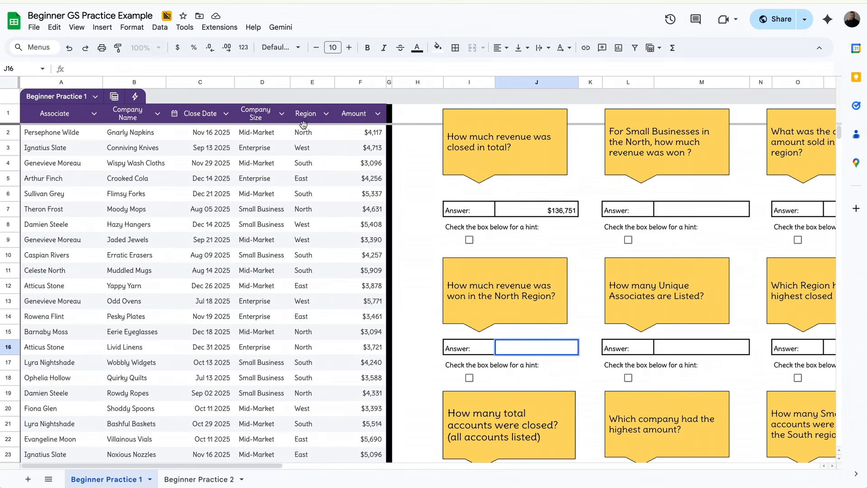
text(=SUMIF()
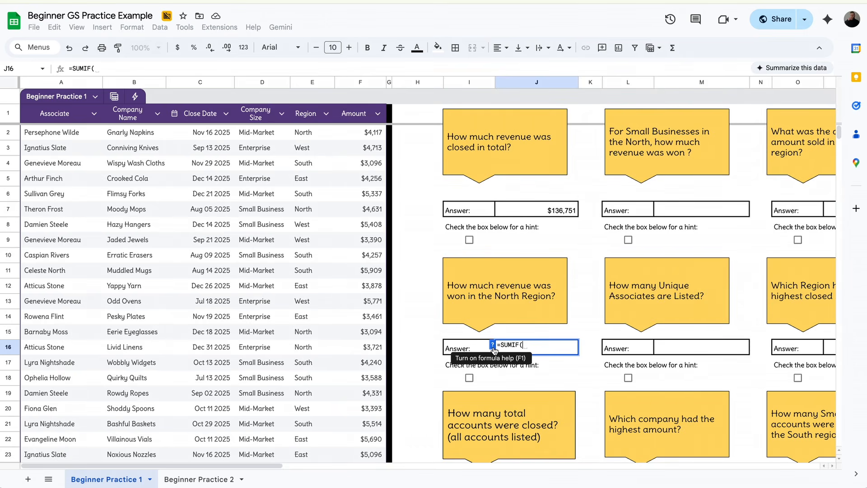
click(492, 346)
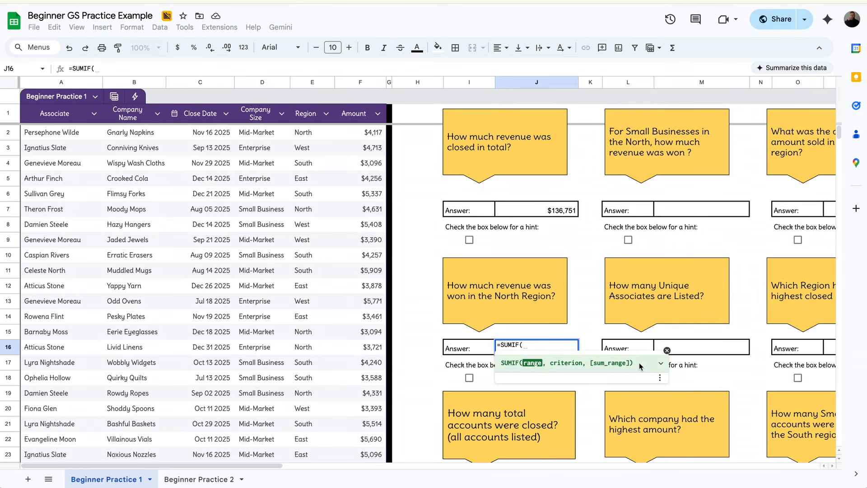
drag(306, 132, 317, 420)
text(,)
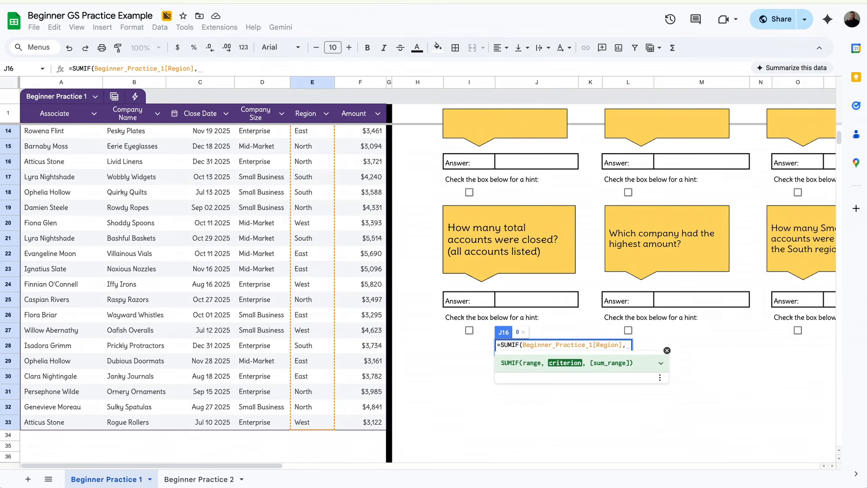
- Complete the SUMIF formula in J16 with the criterion "North" and the Amount column as the sum range
text("North",)
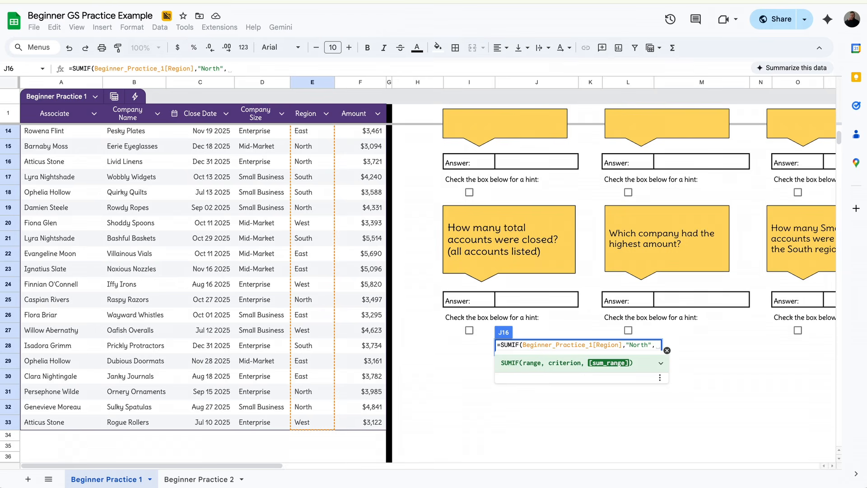
drag(362, 422, 361, 173)
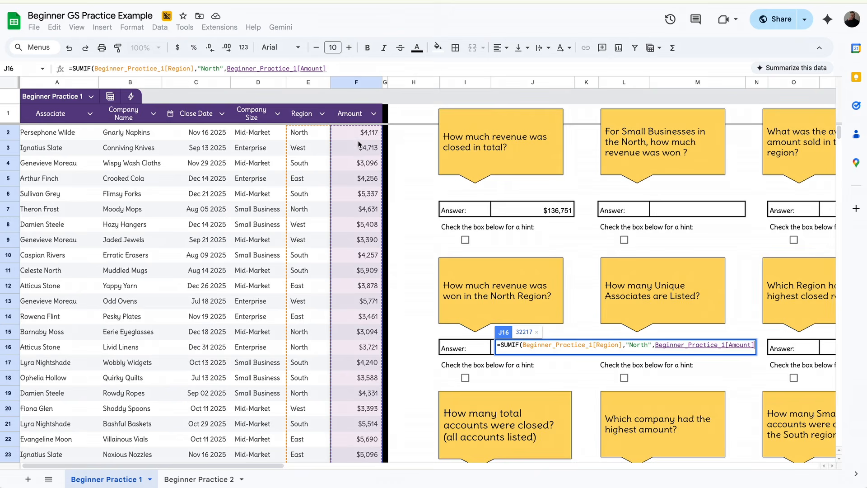
scroll(358, 156, down, 5)
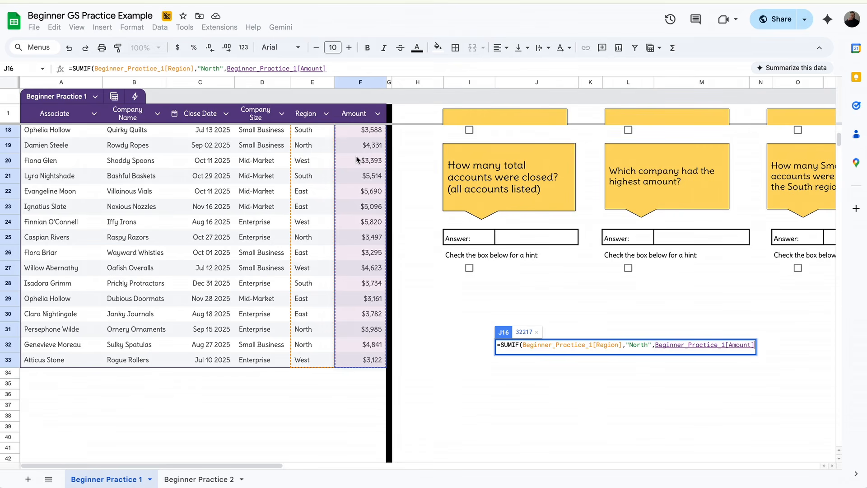
scroll(365, 185, up, 3)
key(Return)
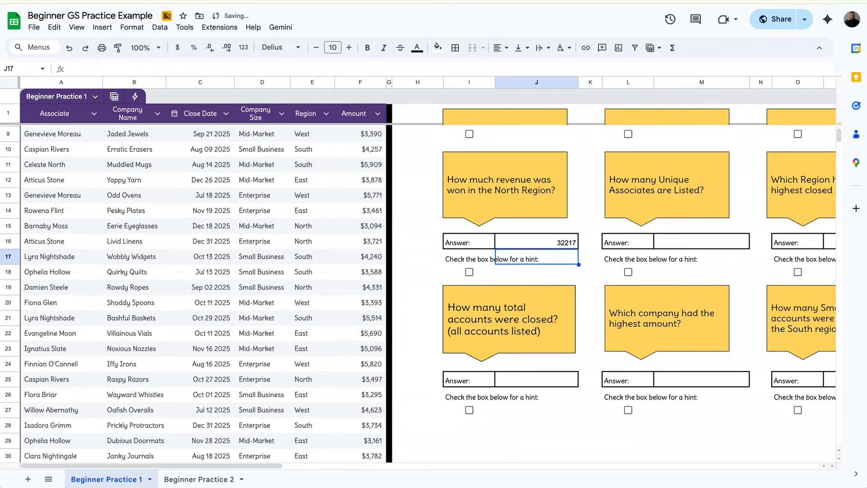
click(567, 244)
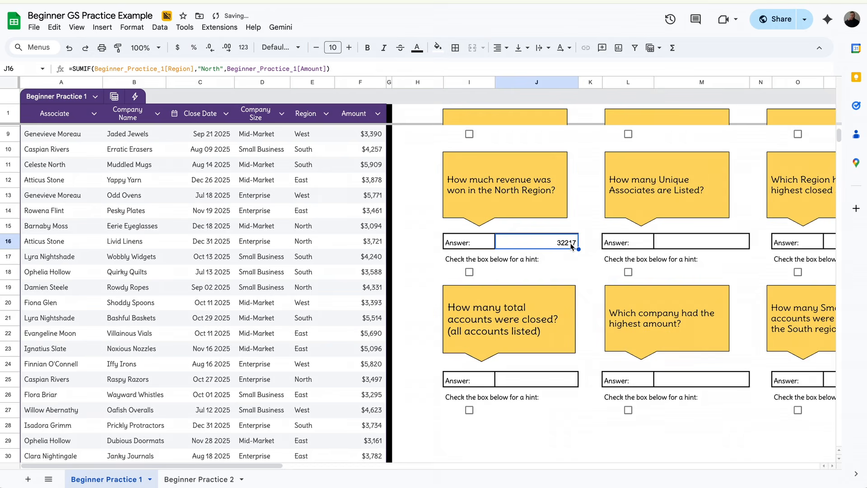
- Format the North Region revenue answer in J16 as currency
click(177, 48)
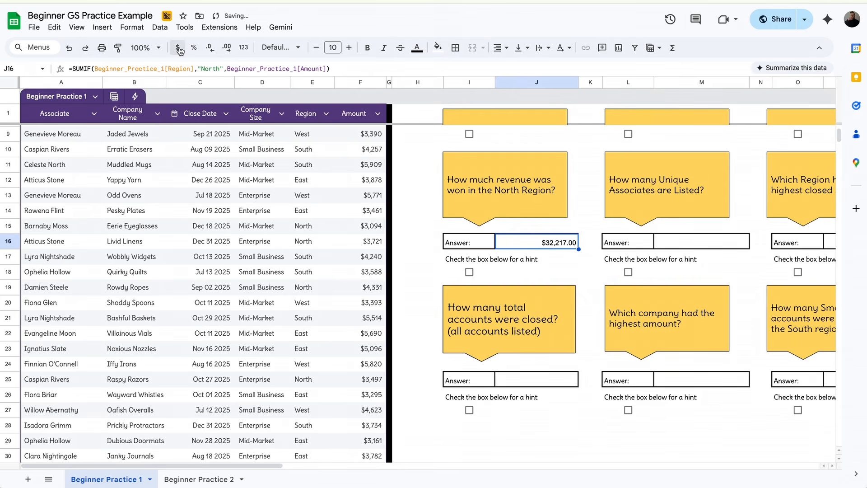
scroll(548, 242, up, 1)
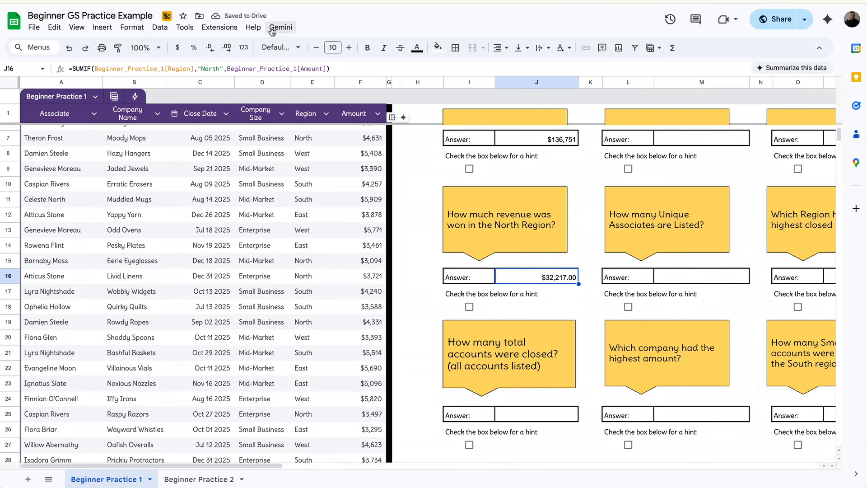
click(533, 308)
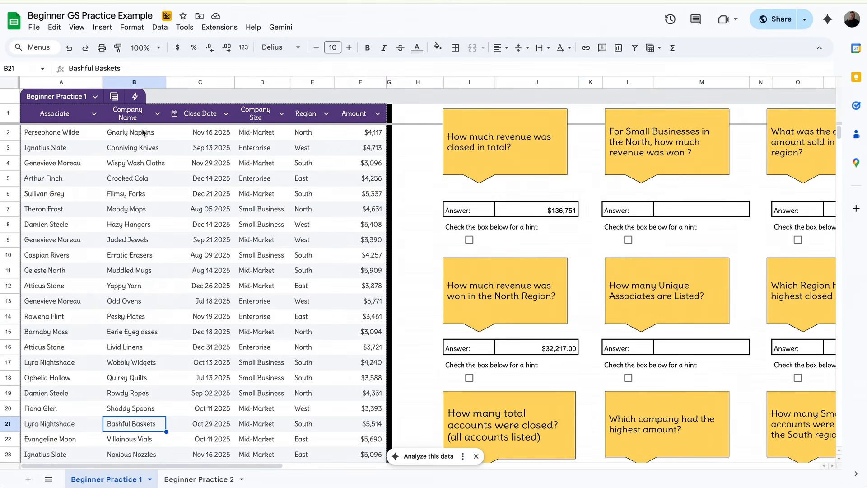
- Try to answer the total closed accounts question in J25 with a COUNT formula over the Company Name column
scroll(117, 418, down, 5)
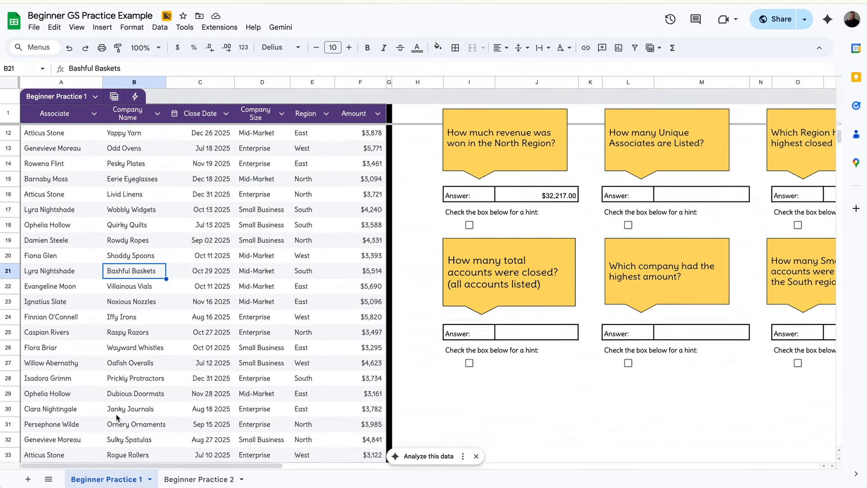
scroll(117, 418, down, 2)
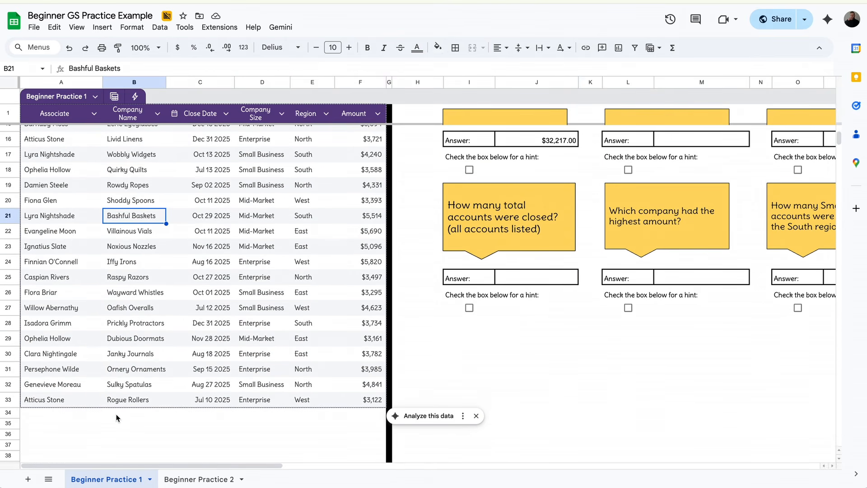
click(542, 280)
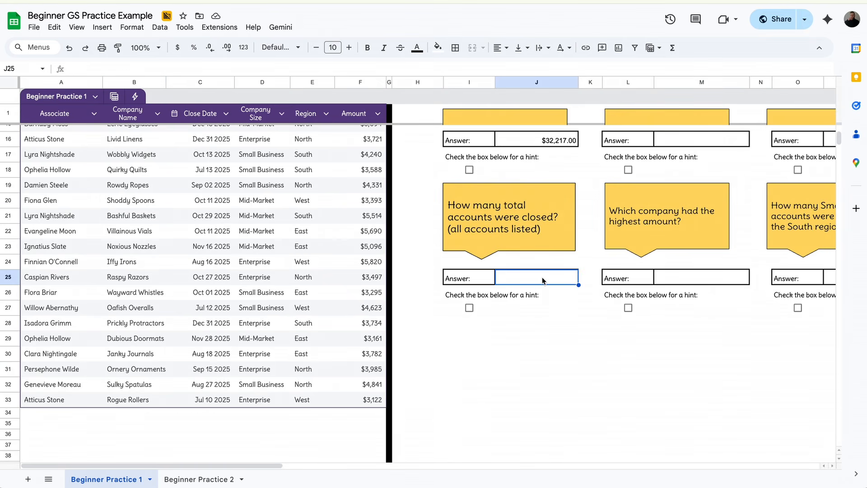
text(=COUNT)
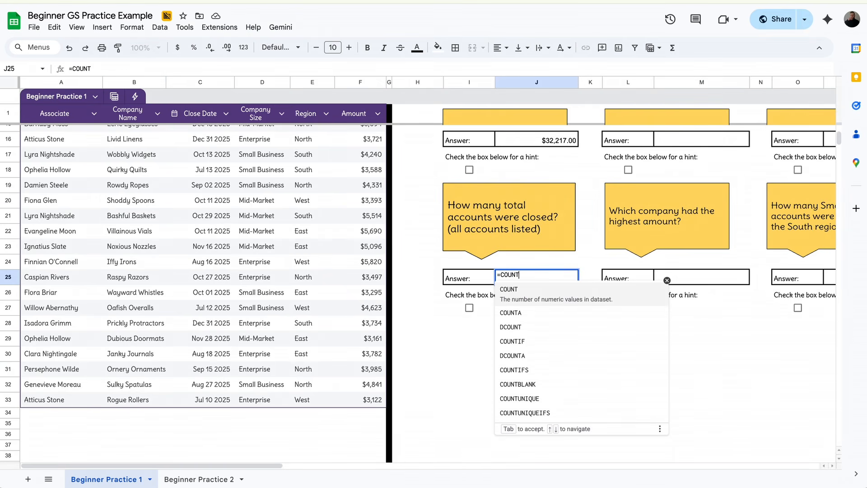
text(()
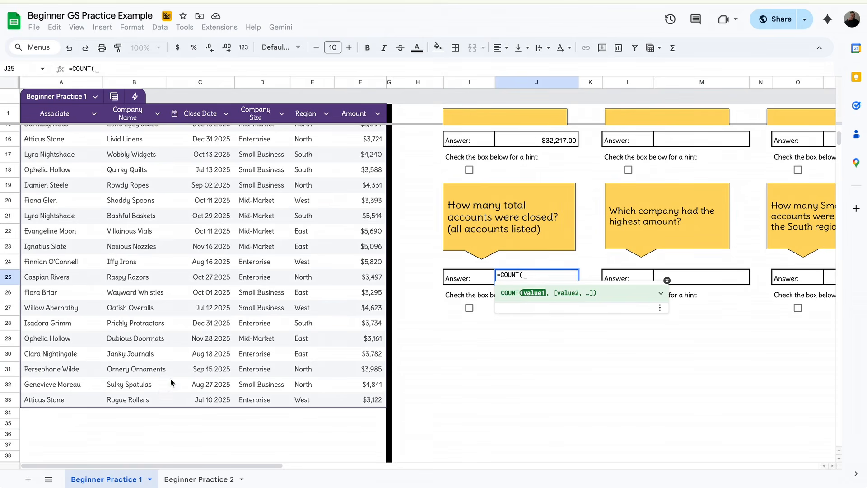
click(143, 401)
key(super+shift+Up)
key(Return)
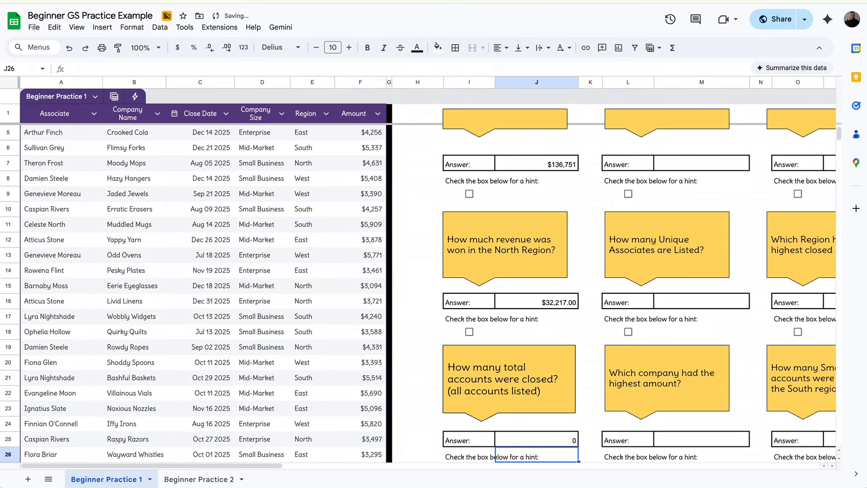
- Replace the formula in J25 with a COUNT over the table's Amount column
click(570, 441)
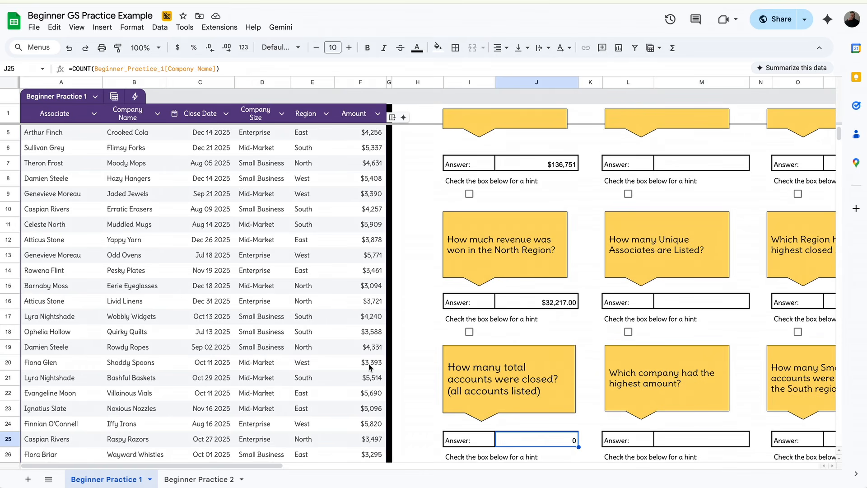
scroll(540, 419, down, 3)
text(=COUNT()
drag(367, 441, 356, 133)
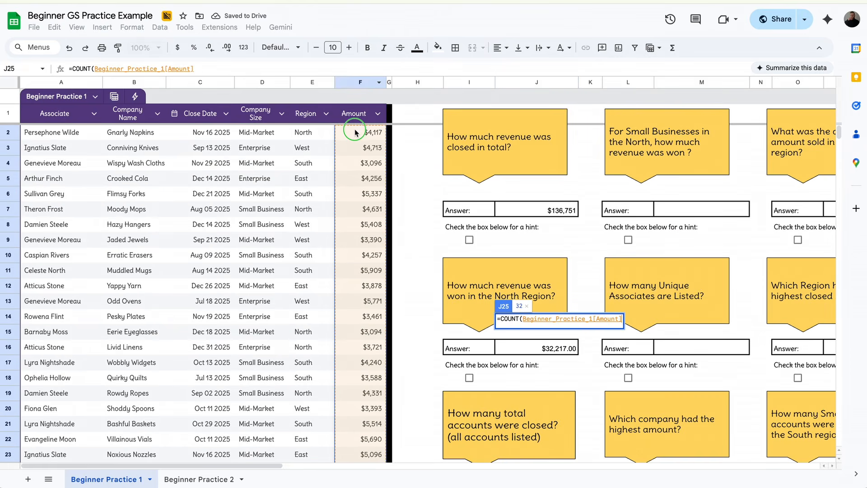
key(Return)
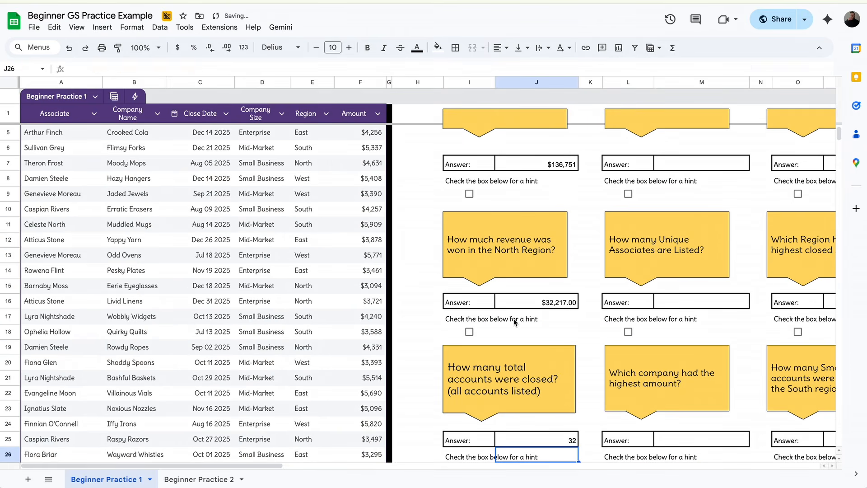
click(551, 435)
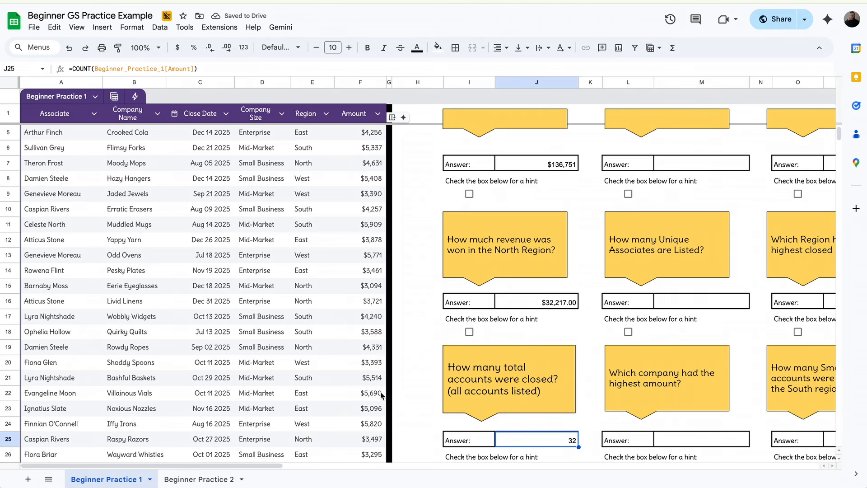
- Answer the total closed accounts question in J25 with a COUNTA formula over the whole Company Name column
click(134, 328)
click(551, 434)
text(=COUNTA()
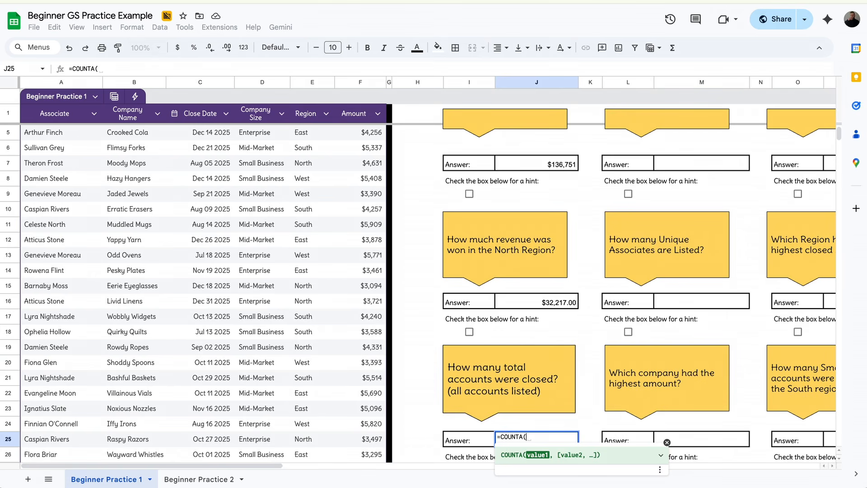
scroll(207, 292, down, 1)
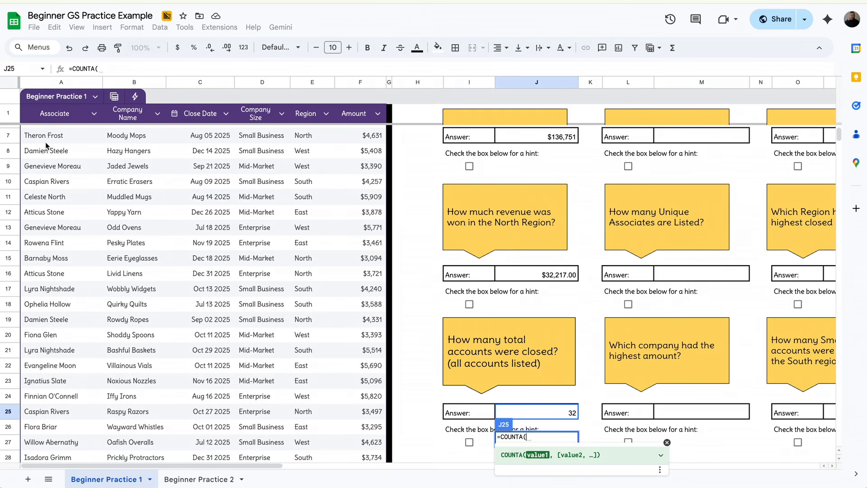
scroll(113, 148, up, 3)
drag(127, 136, 120, 469)
key(Return)
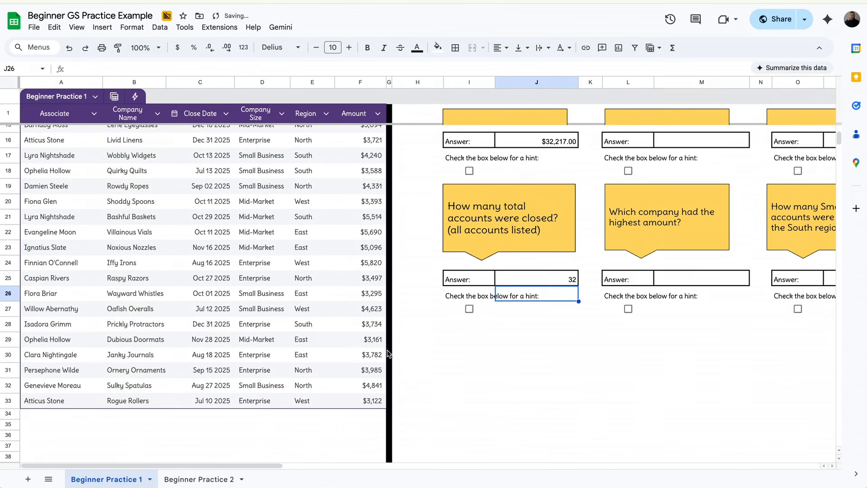
click(564, 278)
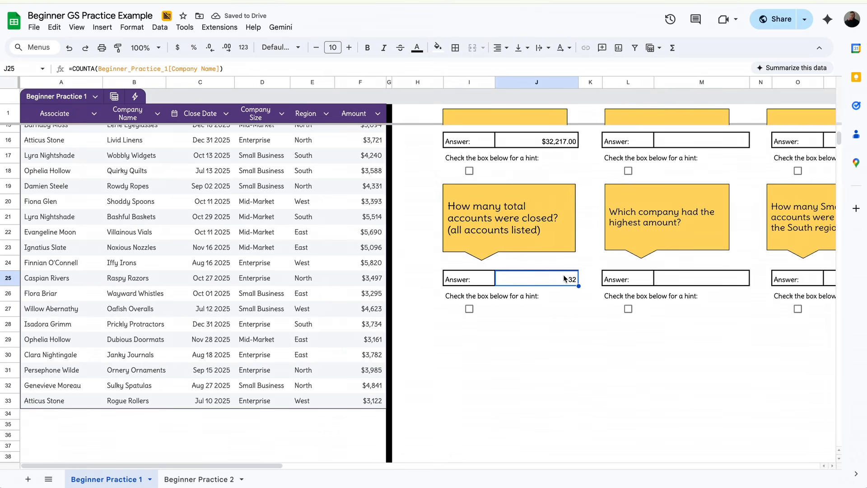
- Start a SUMIFS formula in M7 for the North small business revenue question, with the Amount column as sum range
scroll(564, 278, up, 5)
click(706, 215)
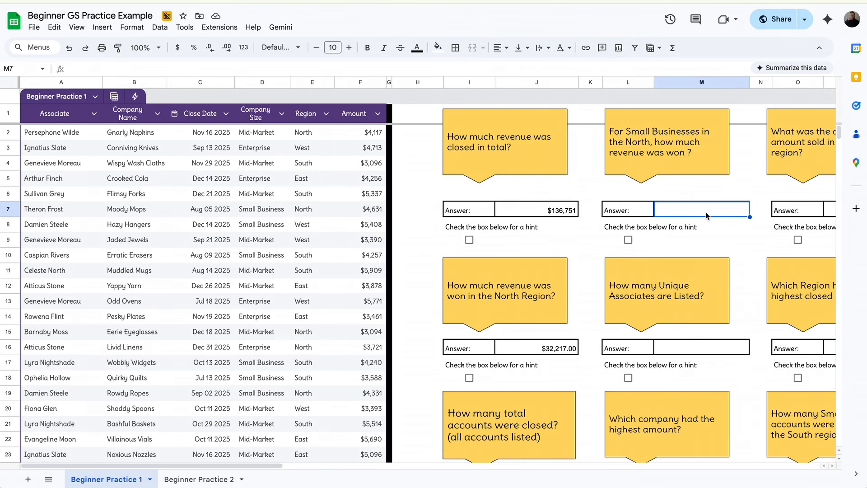
text(=S)
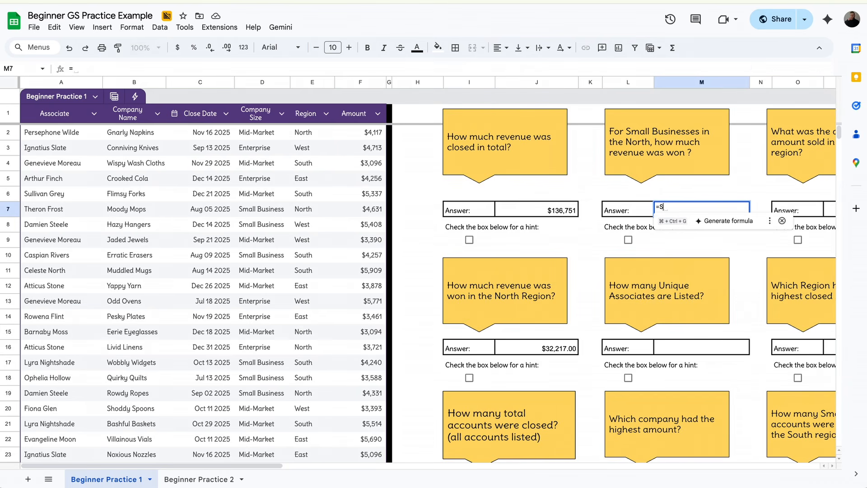
text(UMIFS()
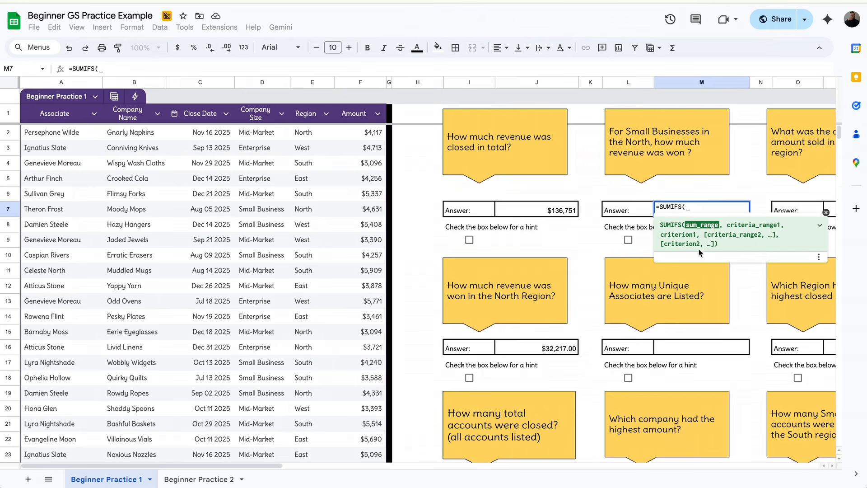
drag(364, 132, 348, 465)
text(,)
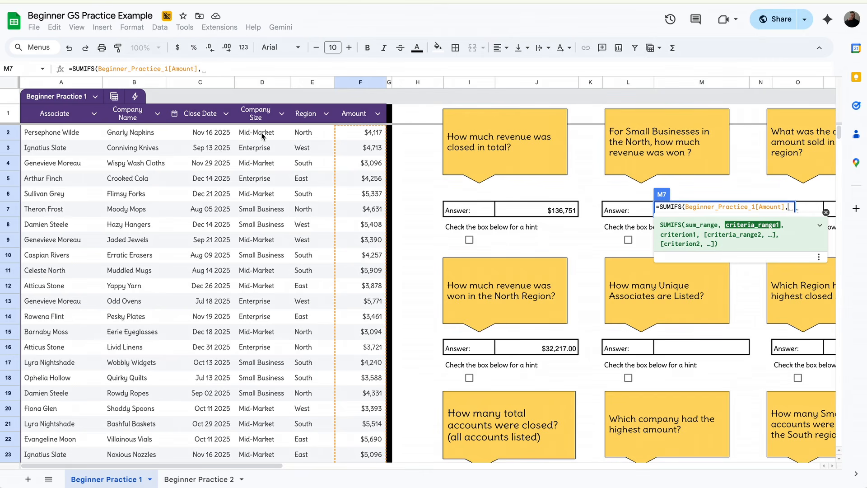
- Add the Company Size column as the first SUMIFS criteria range in M7, with the criterion "Small Business"
drag(261, 135, 266, 414)
text(,")
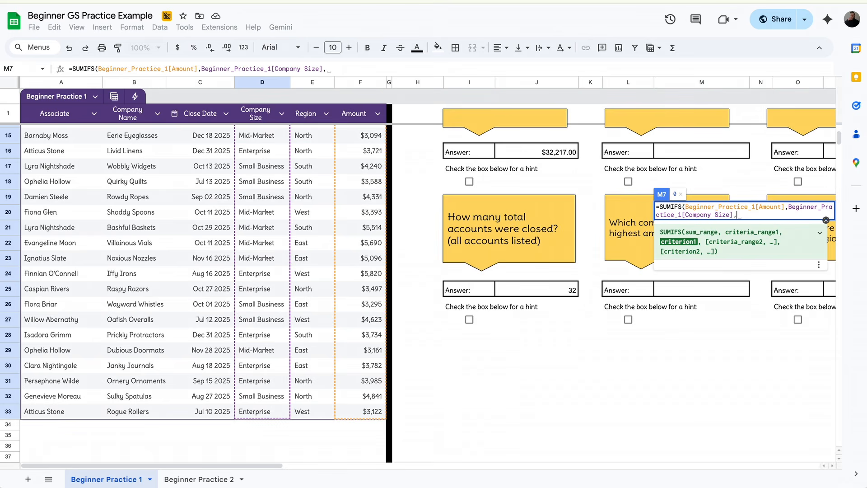
text(Sm)
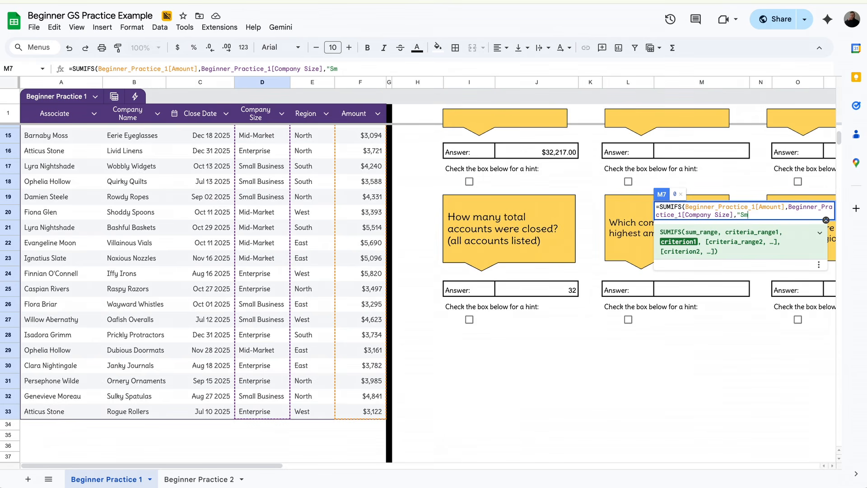
text(all Business")
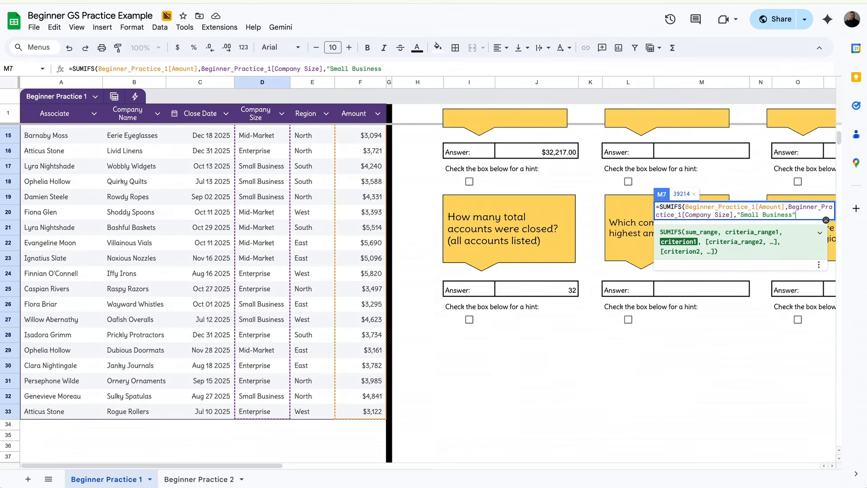
text(,)
- Complete the SUMIFS formula in M7 with the Region column as second criteria range and the criterion "North"
scroll(407, 471, up, 5)
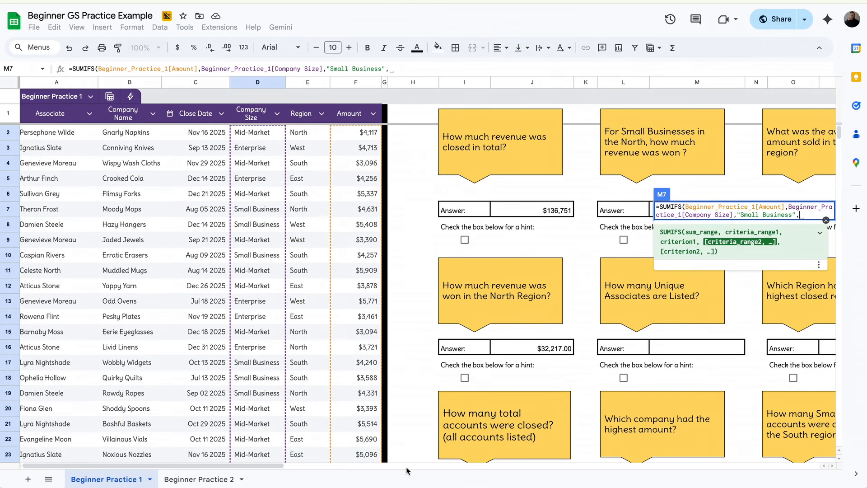
scroll(407, 468, left, 1)
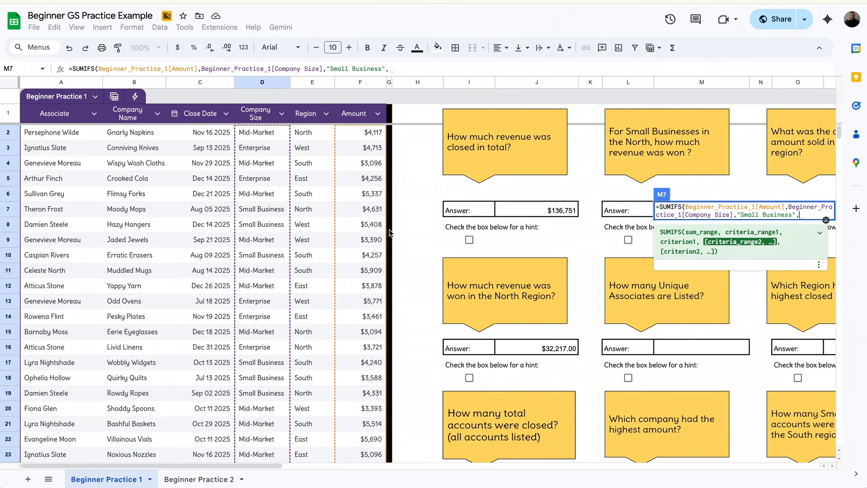
drag(308, 135, 309, 434)
text(,")
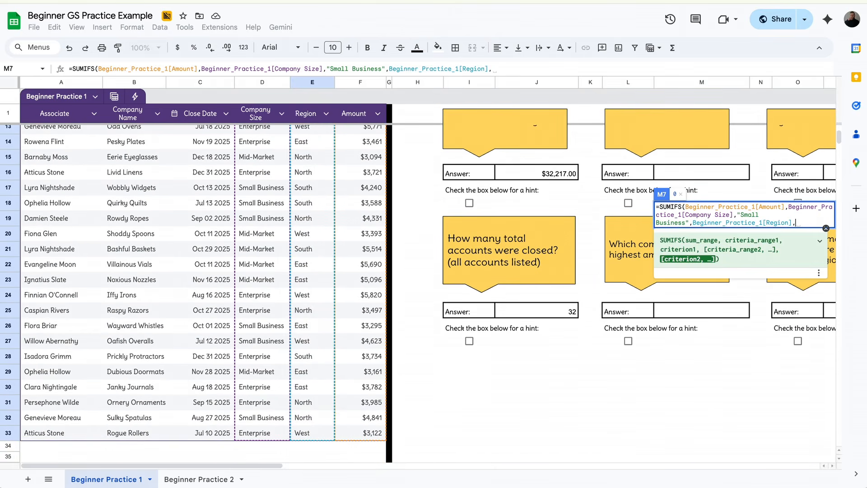
text(North)
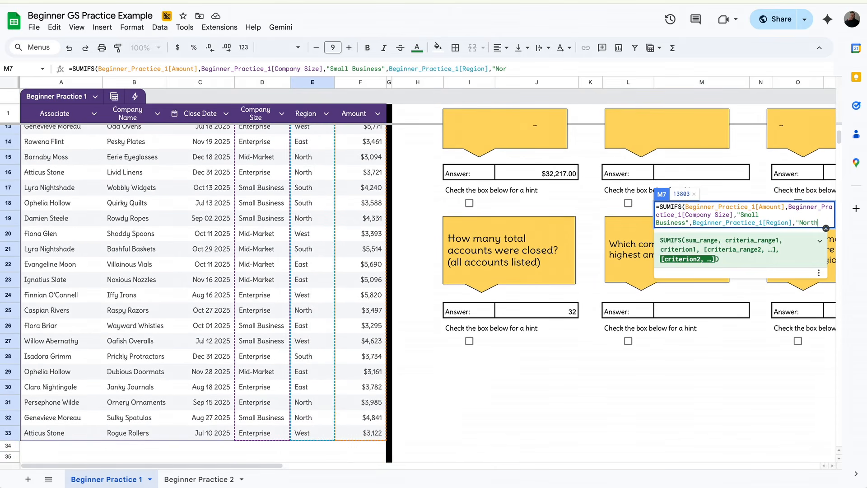
key(Return)
scroll(406, 406, up, 2)
click(731, 214)
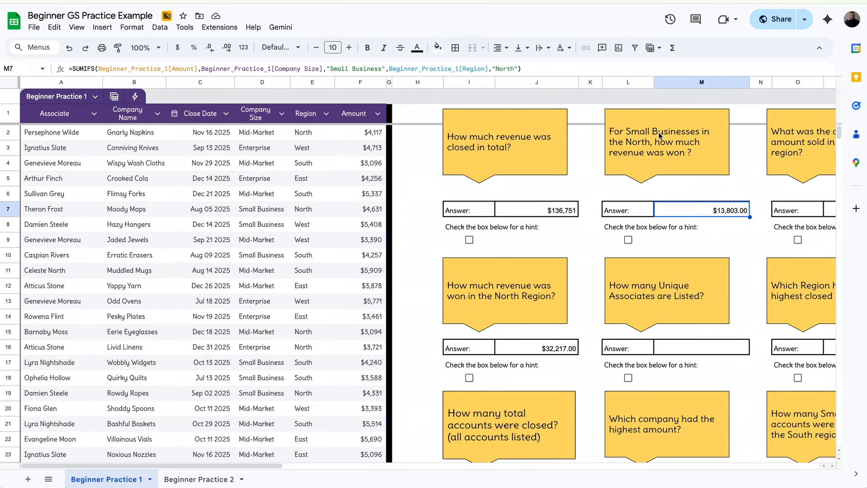
- Answer the unique associates question in M16 with a COUNTUNIQUE formula over the whole Associate column
scroll(700, 199, down, 1)
click(694, 311)
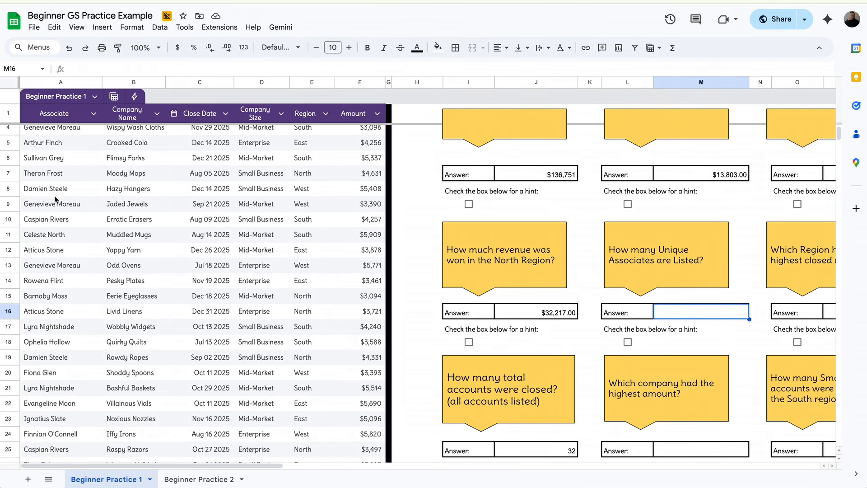
scroll(57, 196, up, 1)
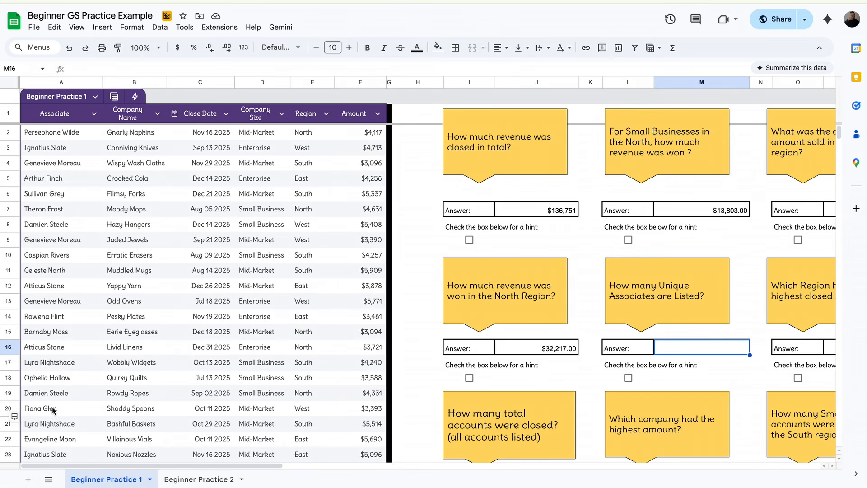
scroll(57, 397, down, 3)
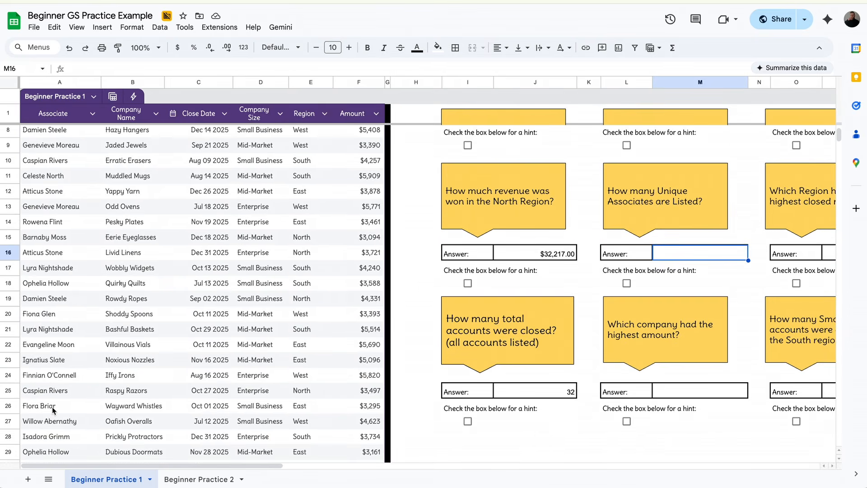
scroll(721, 352, up, 5)
text(=COUNTUN)
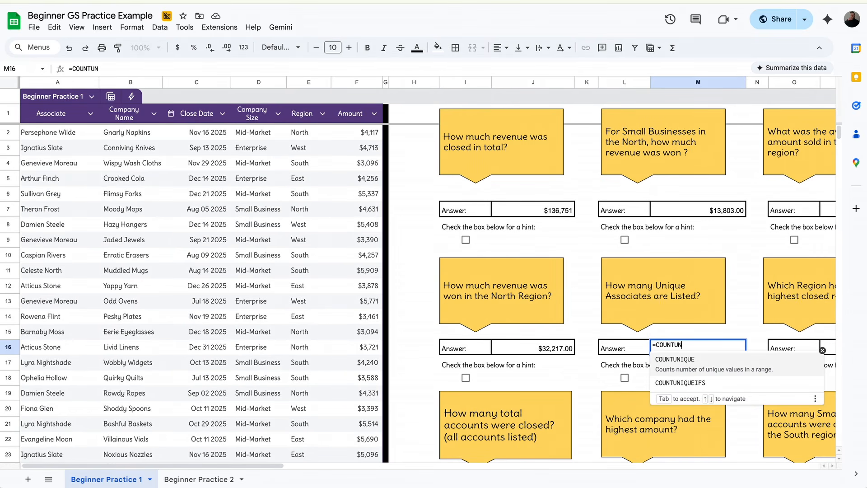
key(Tab)
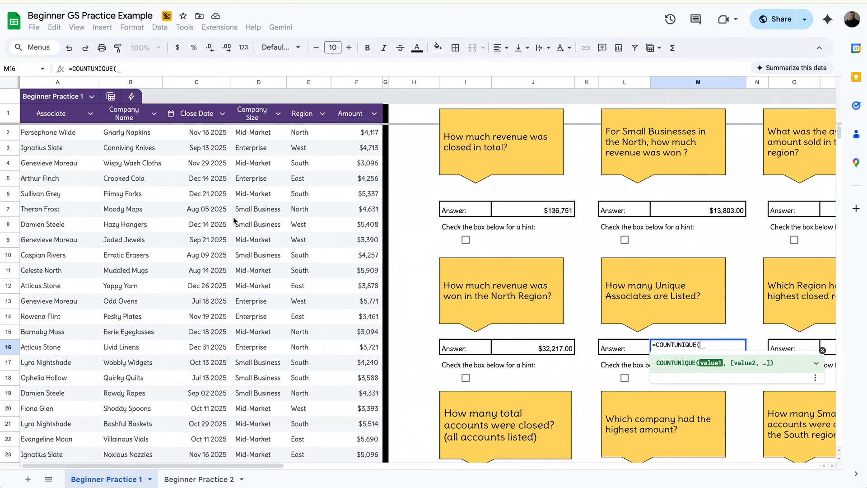
drag(50, 132, 76, 389)
key(Return)
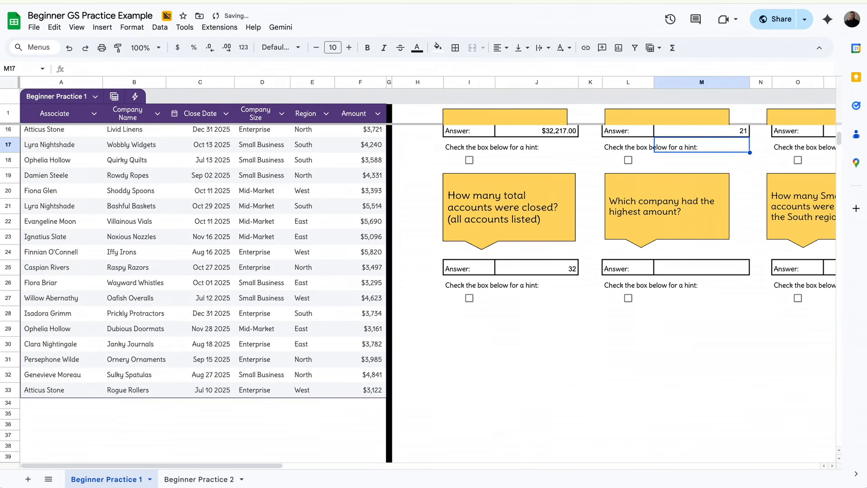
- Sort the sales table by the Amount column in Z to A order to find the company with the highest amount
scroll(659, 323, up, 3)
click(741, 242)
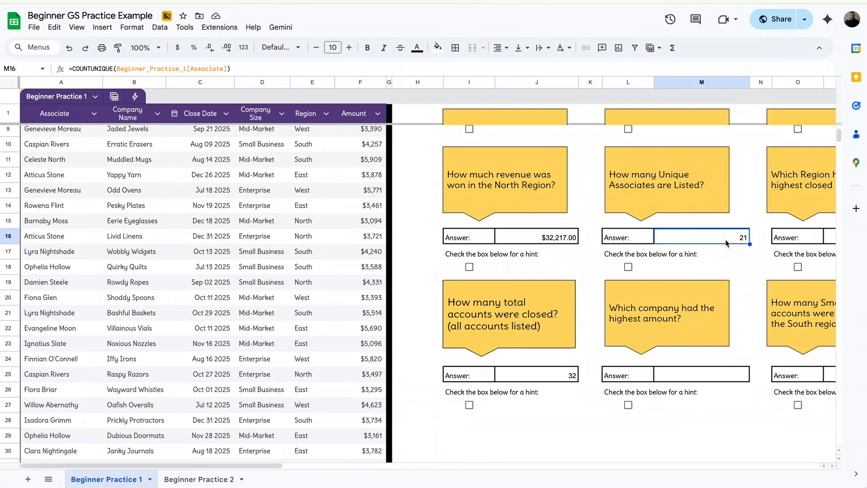
scroll(636, 273, up, 1)
scroll(636, 273, right, 2)
click(598, 359)
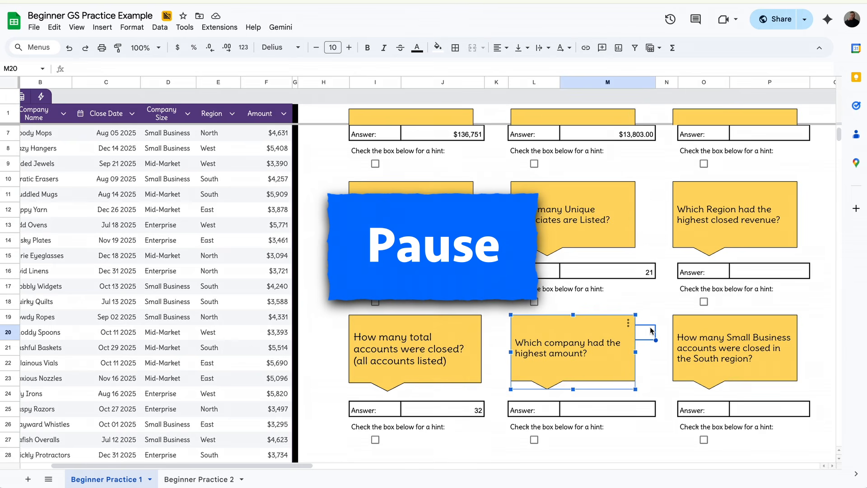
click(601, 412)
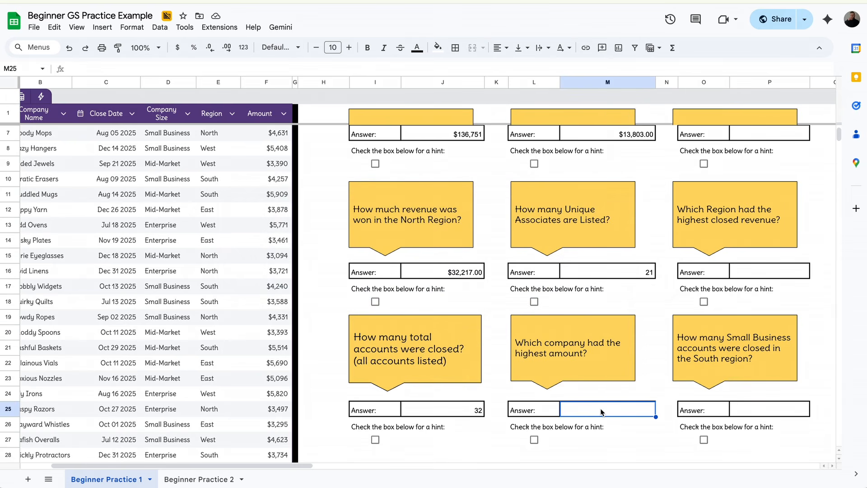
click(284, 115)
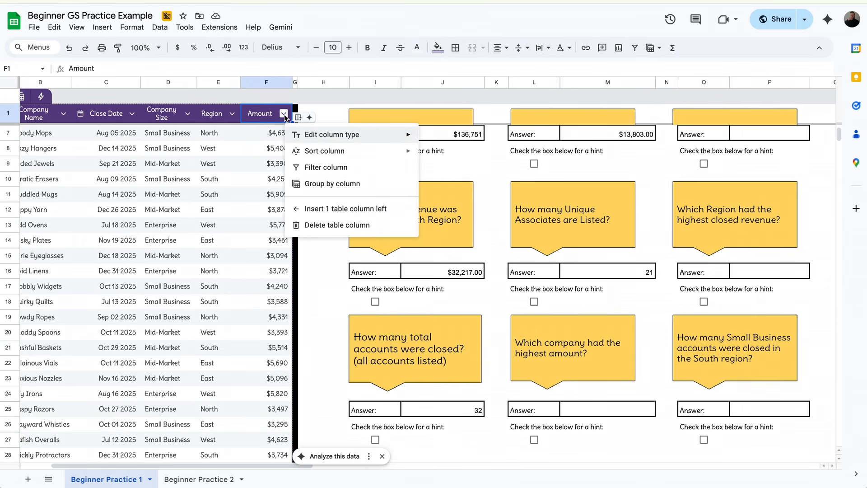
mouse_move(360, 156)
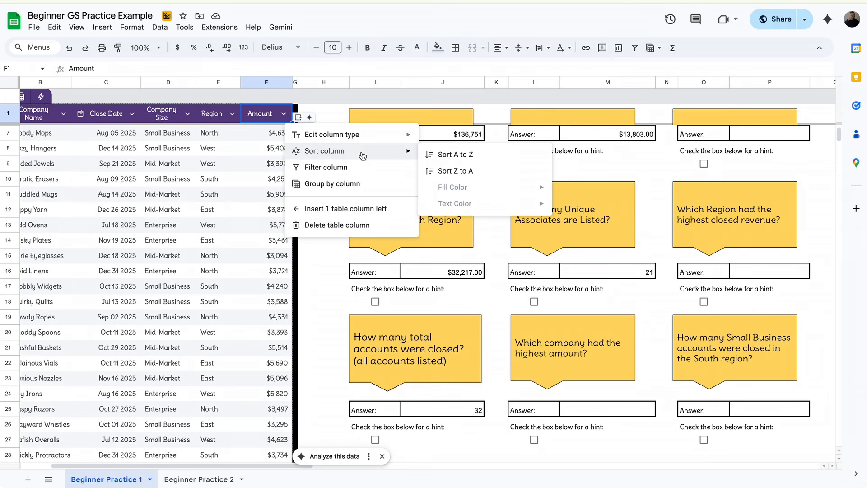
click(467, 174)
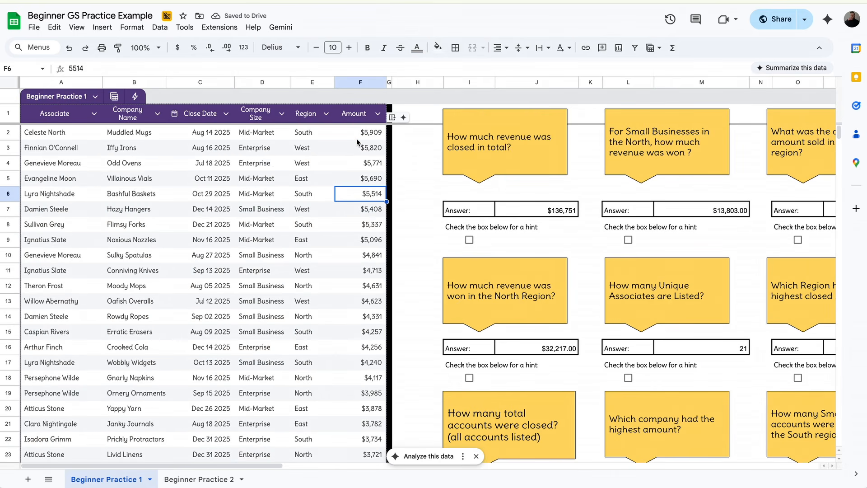
- Copy the company name from the table's first data row into the highest amount answer cell M25
click(145, 132)
key(ctrl+c)
click(365, 136)
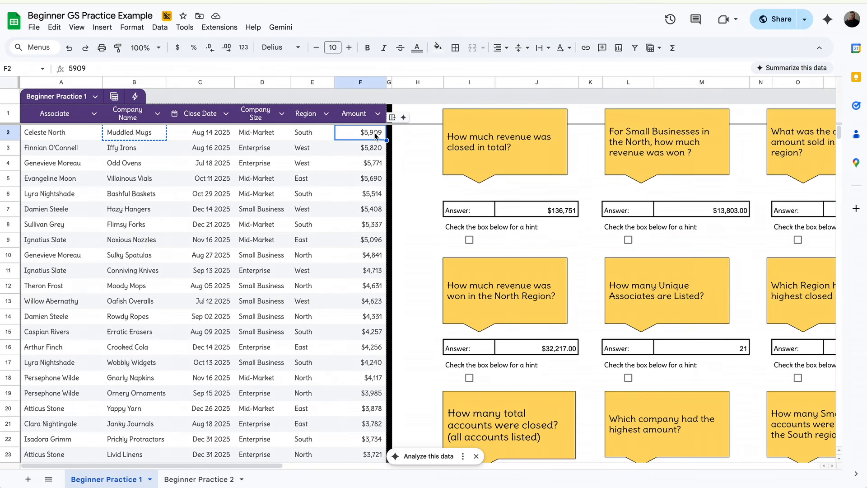
scroll(692, 363, down, 4)
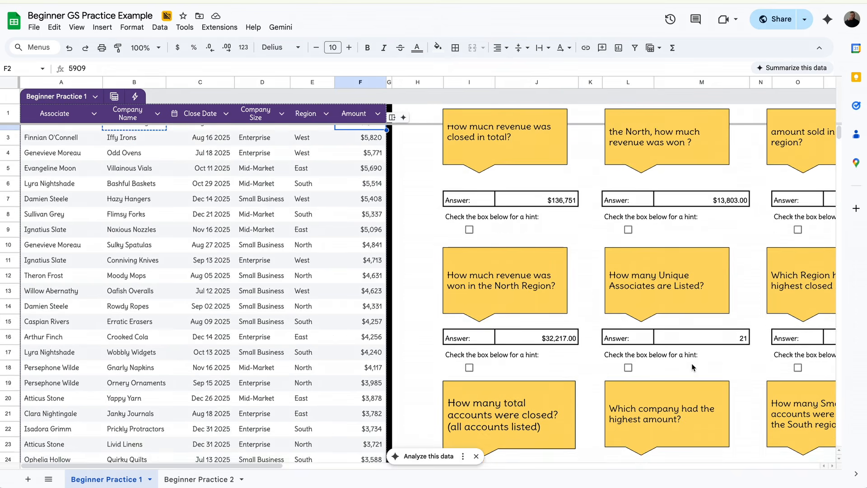
click(695, 333)
key(ctrl+v)
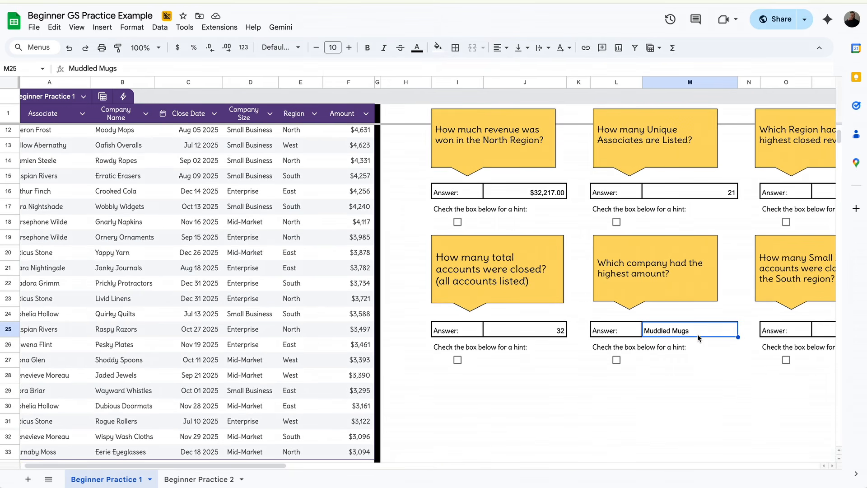
- Replace the answer in M25 with a MAX formula over the whole Amount column
text(=MAX()
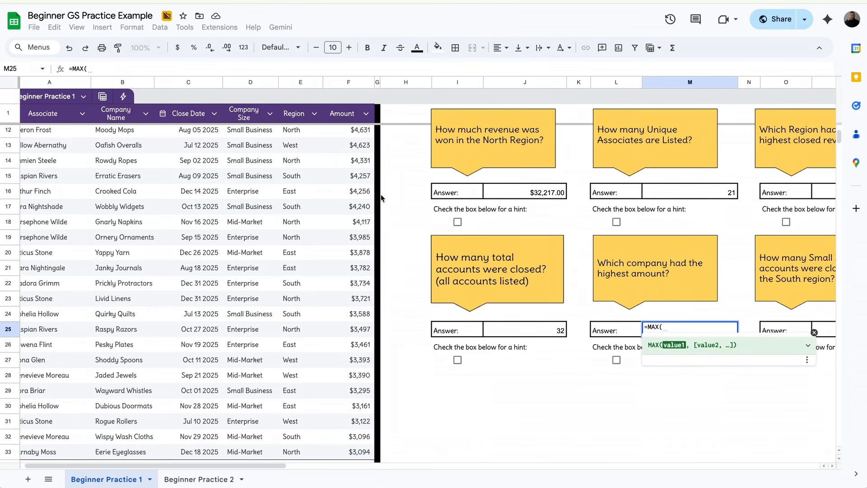
scroll(351, 128, up, 4)
drag(351, 129, 364, 356)
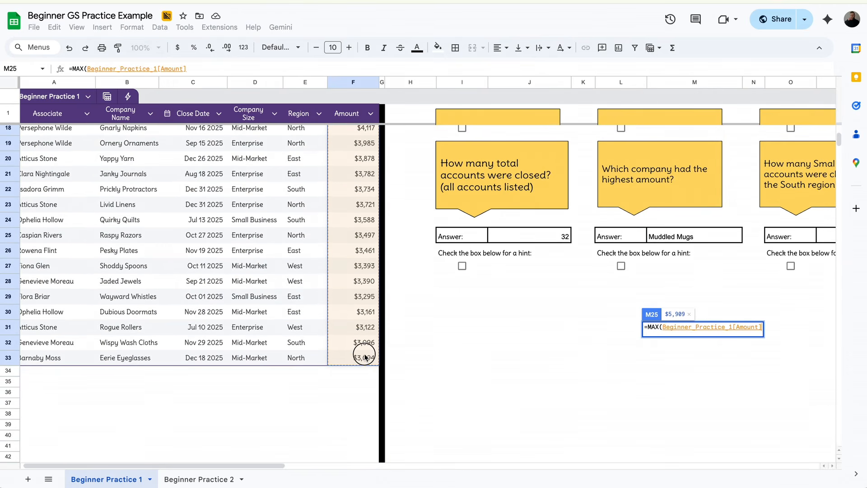
key(Return)
click(722, 237)
click(735, 222)
scroll(735, 224, up, 1)
click(735, 222)
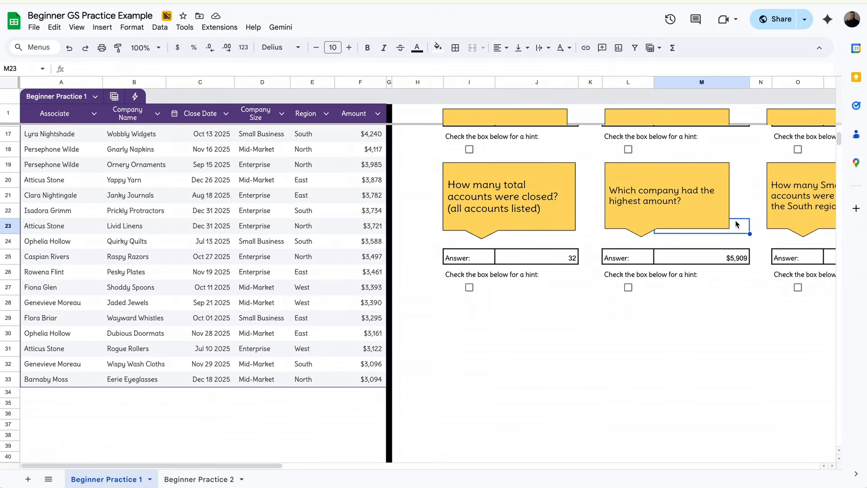
- Search the sheet for 5,909 and check which company name belongs to the matching table row
scroll(735, 223, up, 3)
click(731, 315)
key(ctrl+f)
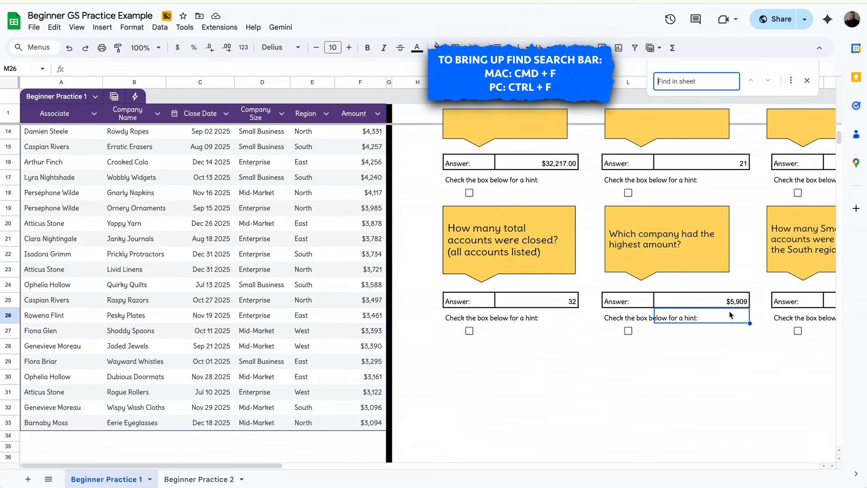
text(5,909)
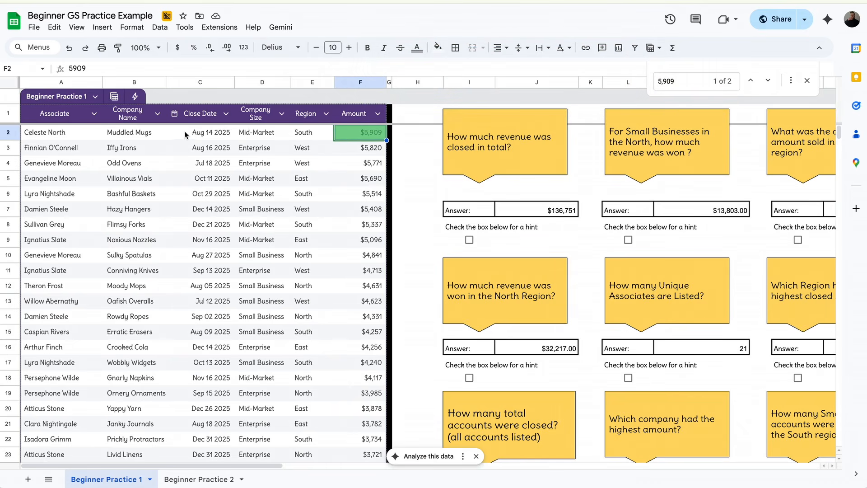
click(137, 133)
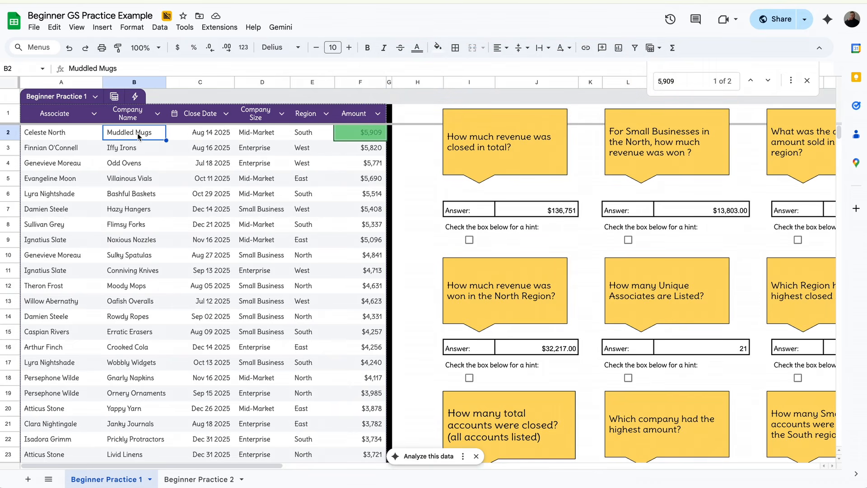
- Start an AVERAGEIF formula in P7 for the East region average amount question
scroll(496, 140, right, 4)
click(733, 143)
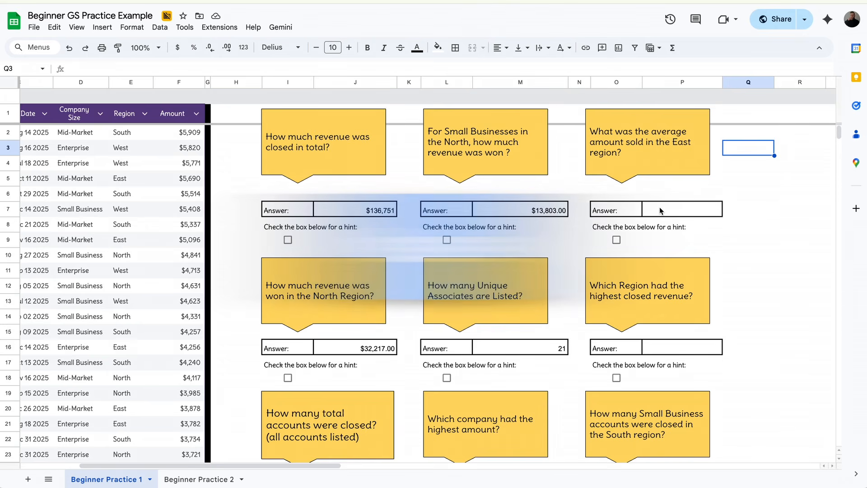
scroll(328, 172, left, 4)
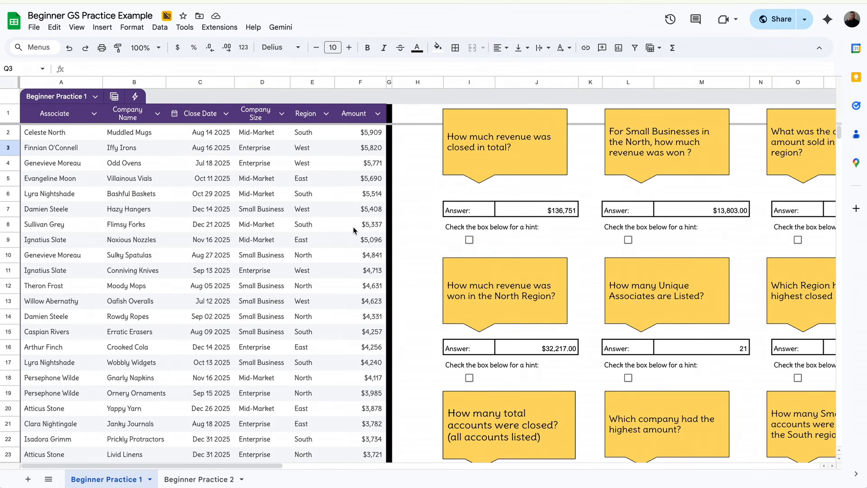
scroll(313, 243, right, 5)
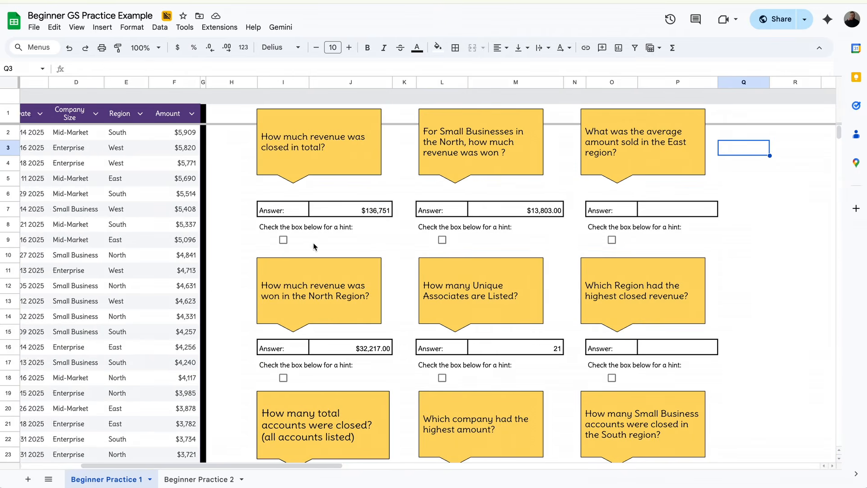
click(631, 210)
text(=AVER)
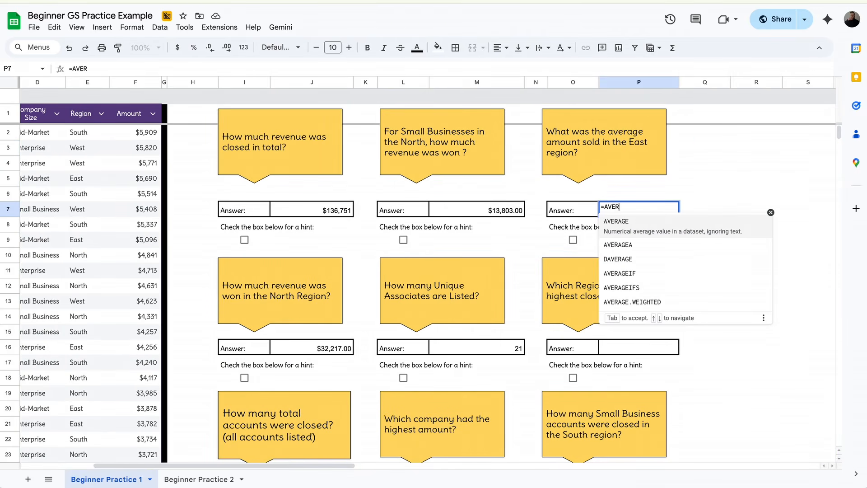
click(661, 270)
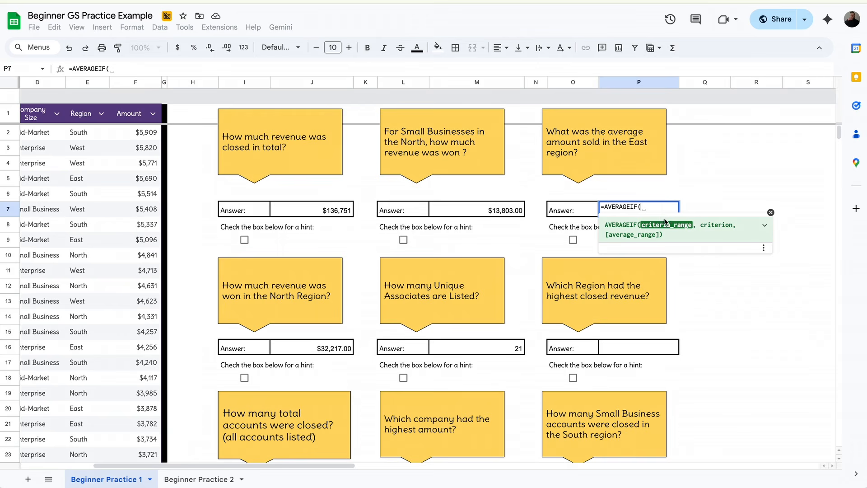
- Add the Region column as the AVERAGEIF criteria range in P7, with the criterion "East"
scroll(90, 143, left, 1)
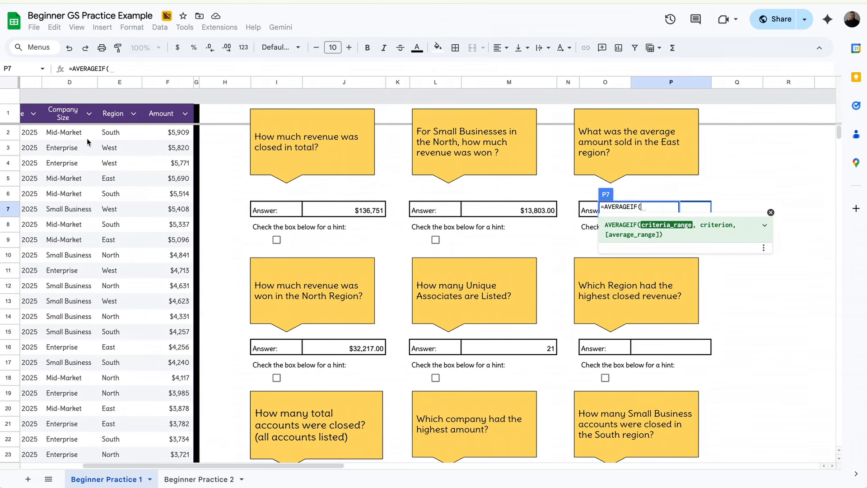
drag(118, 134, 128, 456)
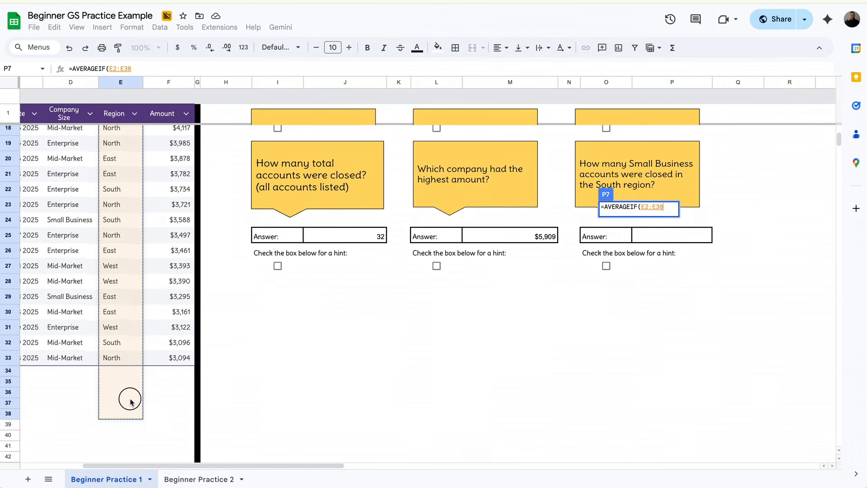
text(,"Eas)
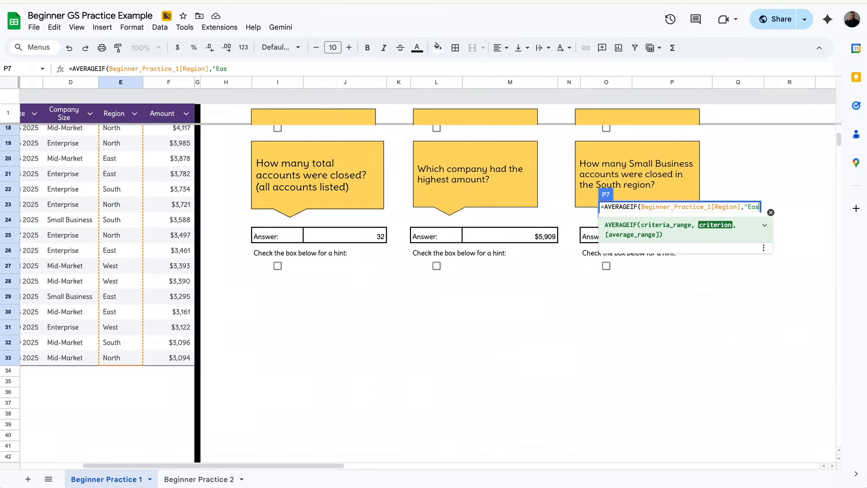
text(t",)
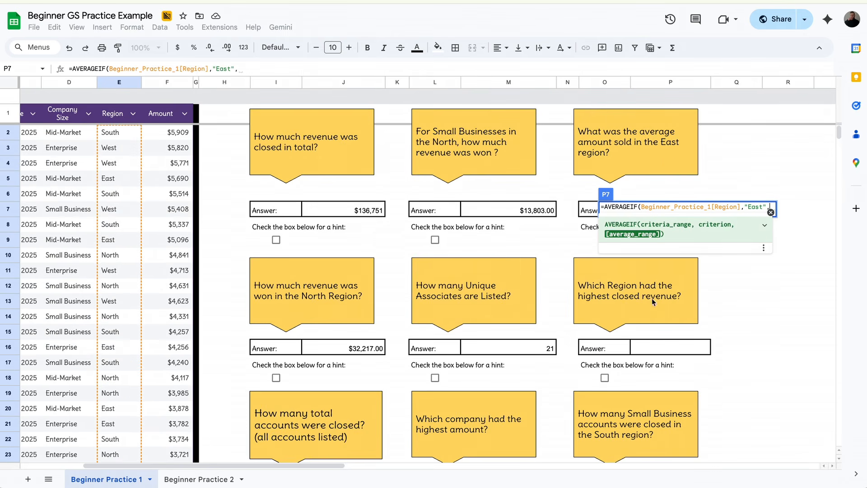
- Complete the AVERAGEIF formula in P7 with the Amount column as average range
drag(170, 131, 170, 474)
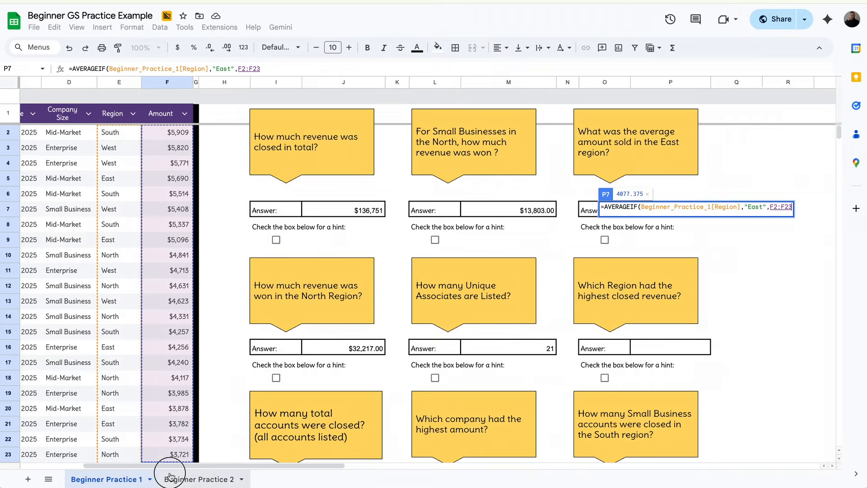
key(Return)
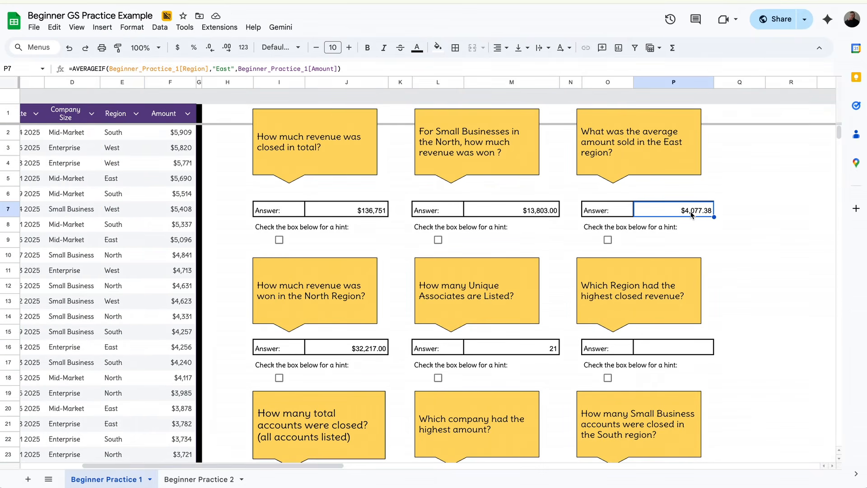
click(725, 213)
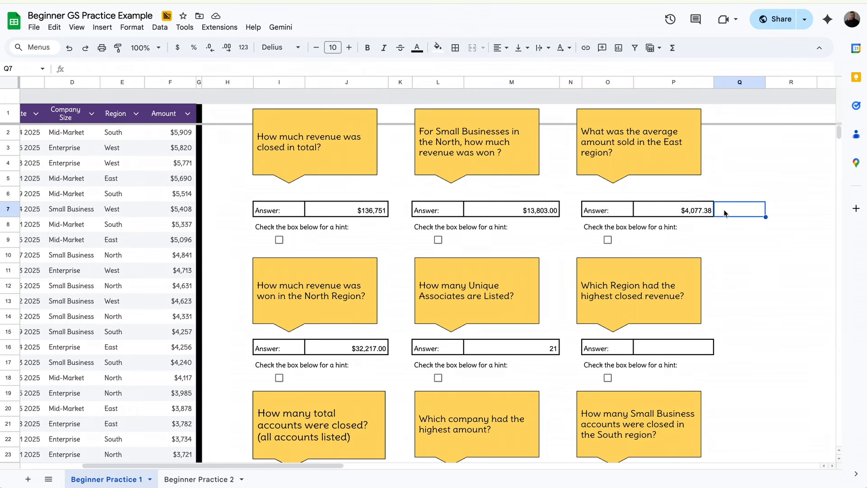
- List the distinct regions beside the highest closed revenue question with a UNIQUE formula in Q12 over the Region column
click(715, 261)
scroll(718, 262, down, 1)
click(723, 264)
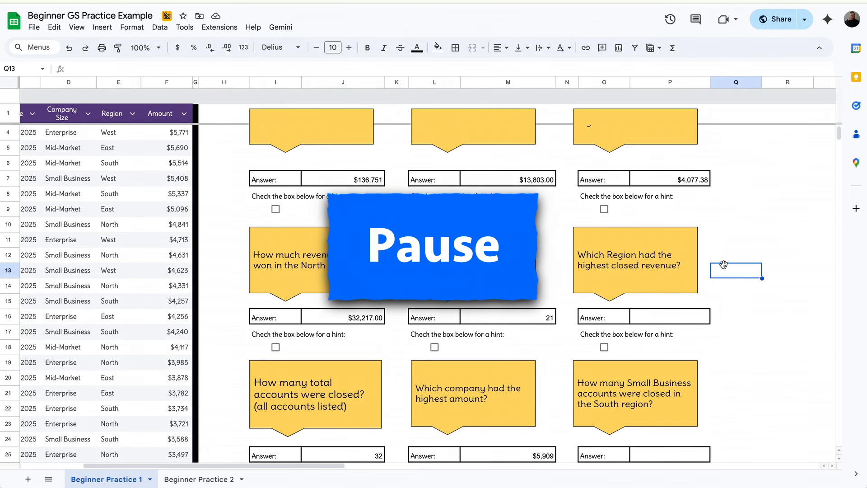
click(750, 258)
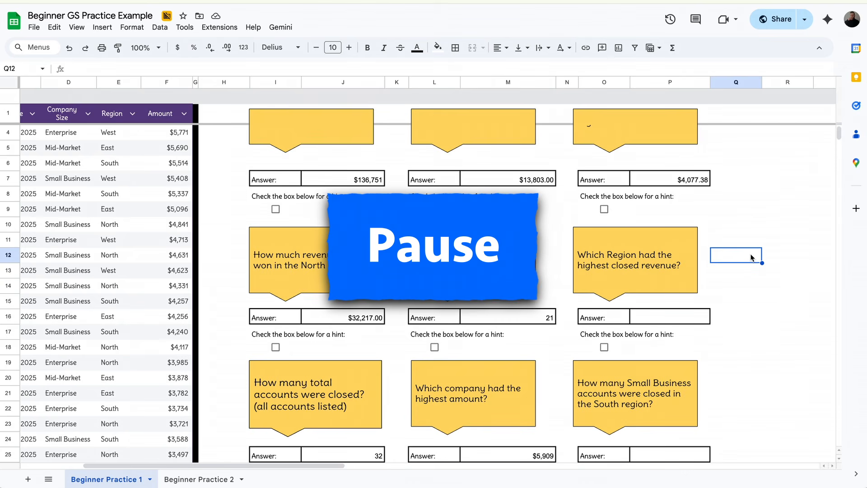
scroll(751, 257, left, 4)
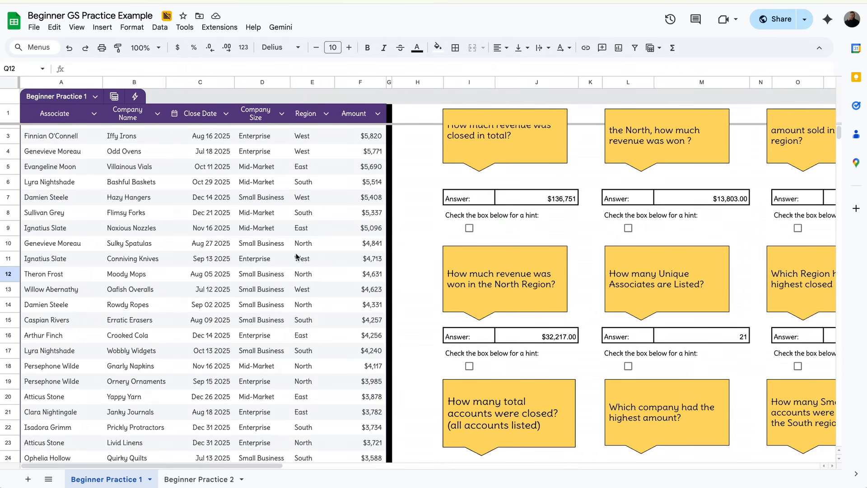
scroll(296, 257, right, 4)
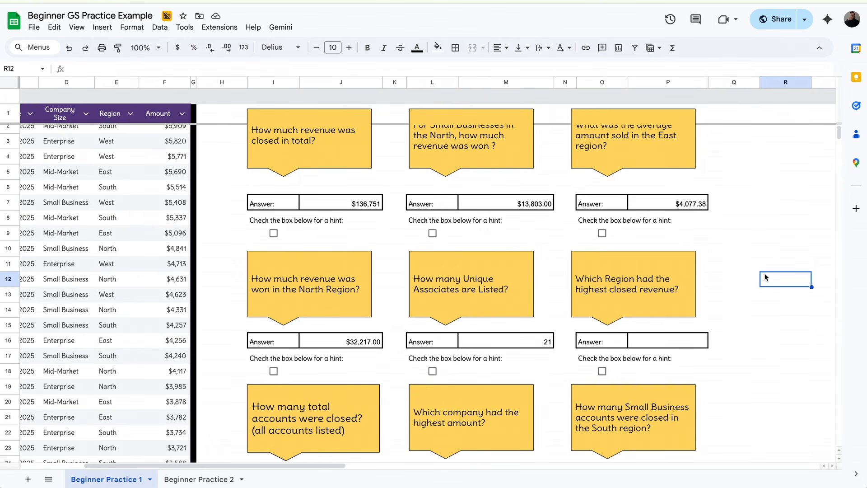
text(=UNIQUE()
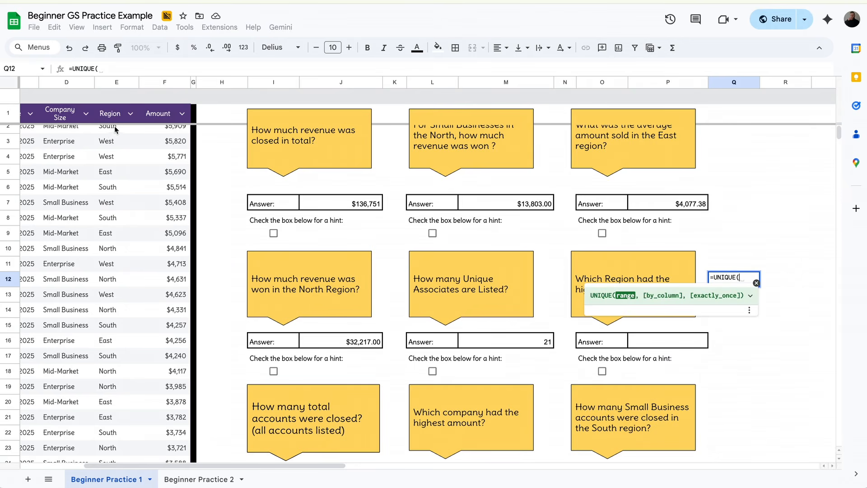
scroll(115, 130, up, 1)
drag(110, 135, 130, 329)
key(Return)
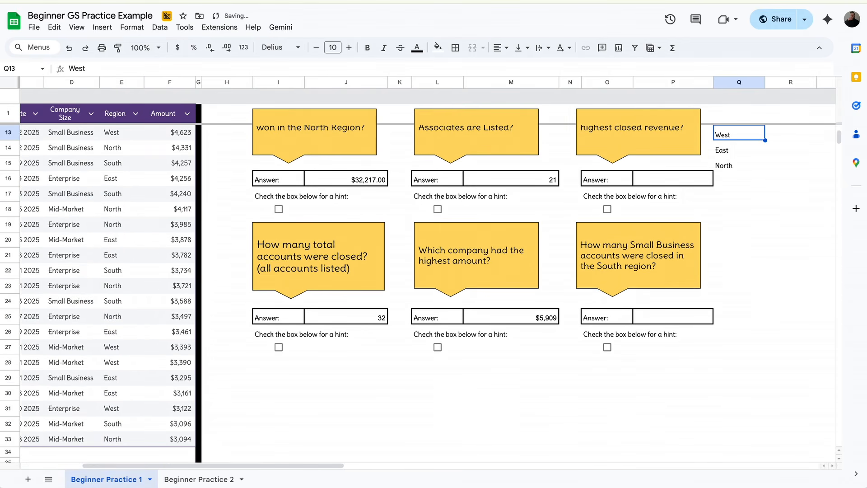
scroll(668, 213, up, 3)
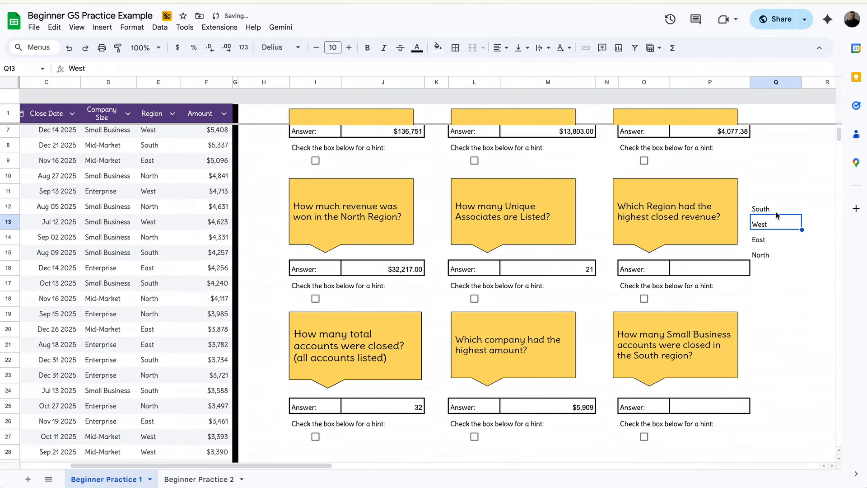
click(777, 210)
click(163, 228)
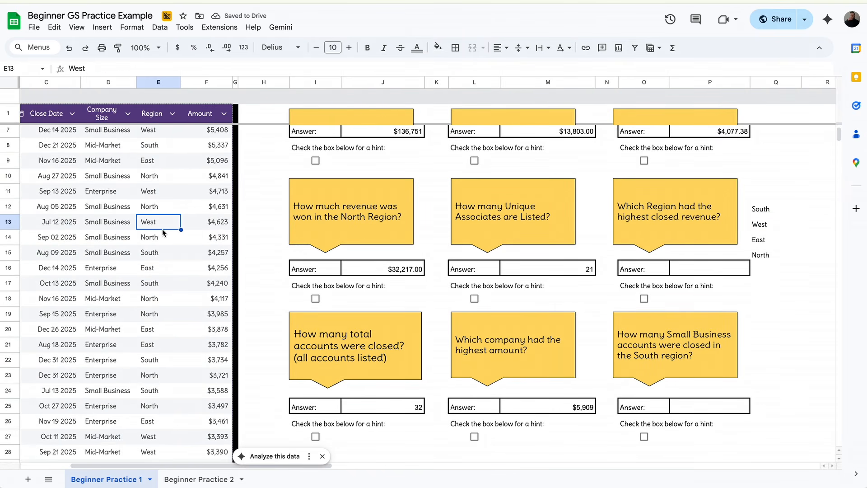
- Start a SUMIF formula in R12, beside the first listed region, with the Region column as its criteria range
click(759, 213)
scroll(759, 216, right, 3)
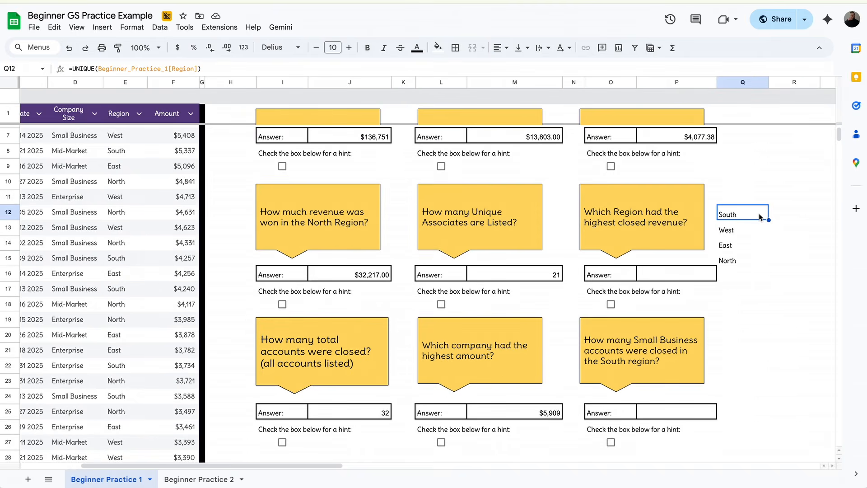
click(759, 218)
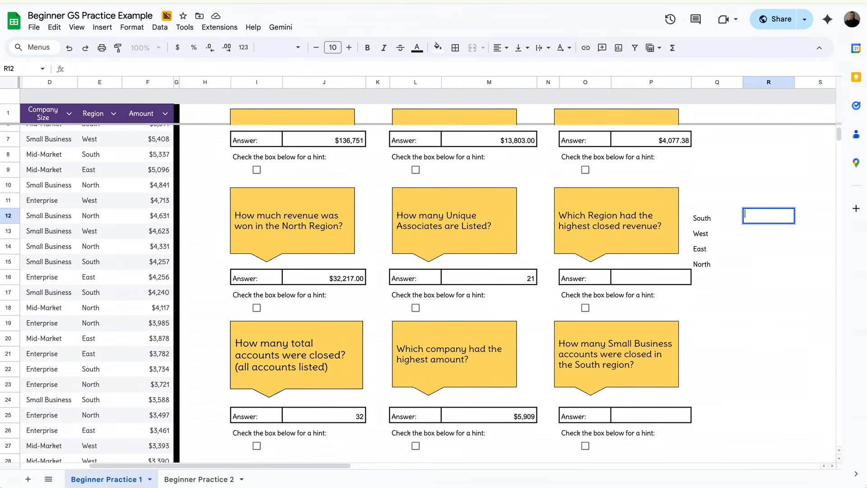
text(=SUMIF()
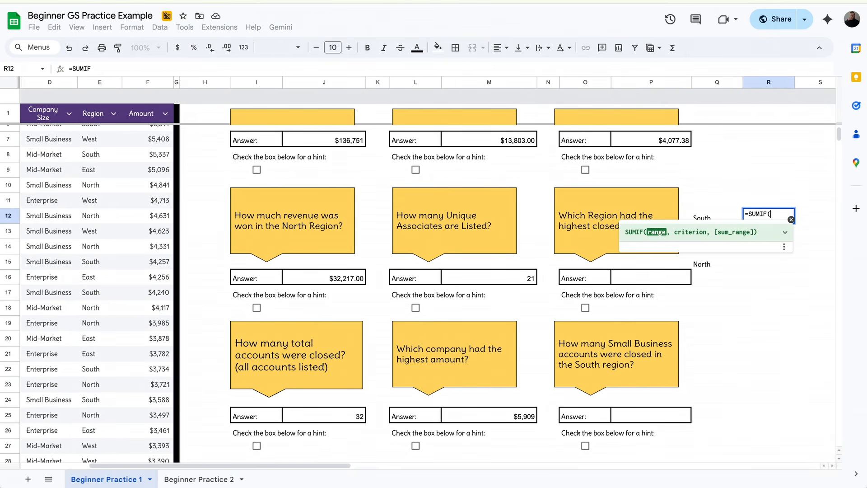
scroll(222, 132, up, 3)
scroll(223, 133, left, 3)
drag(223, 132, 234, 389)
scroll(219, 361, down, 5)
text(,)
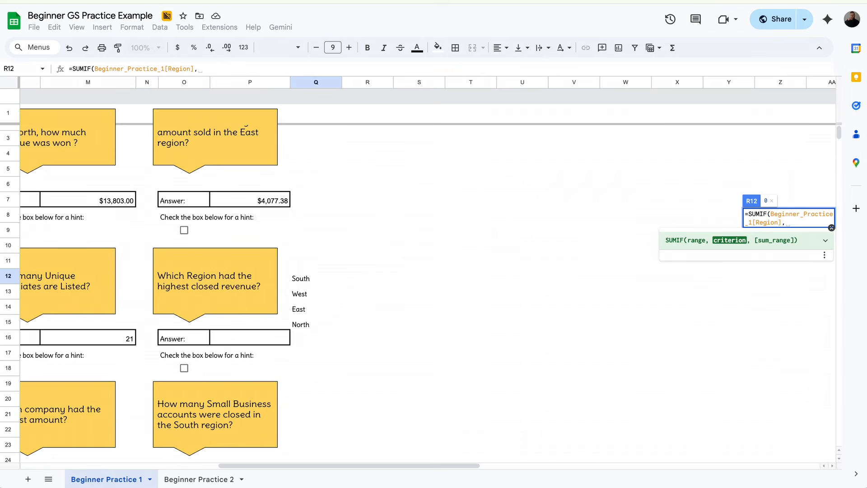
- Complete the SUMIF formula in R12 with Q12 as the criterion and the Amount column as the sum range
click(315, 281)
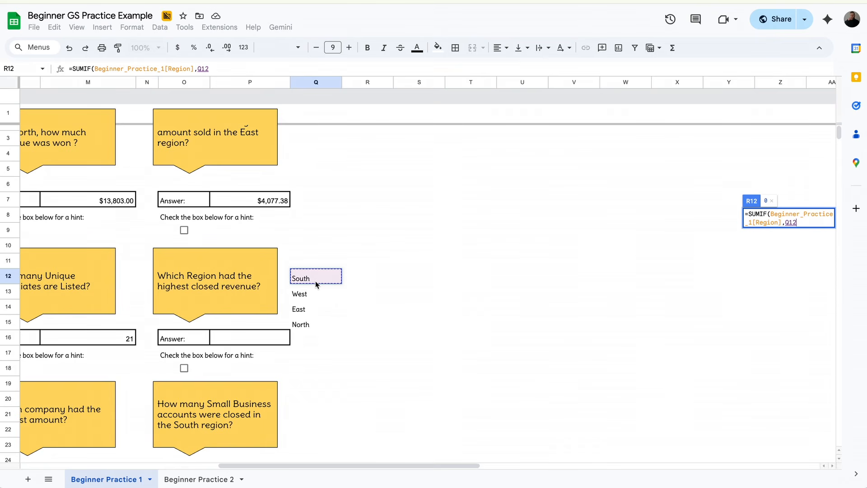
text(,)
scroll(315, 280, left, 12)
drag(315, 132, 316, 421)
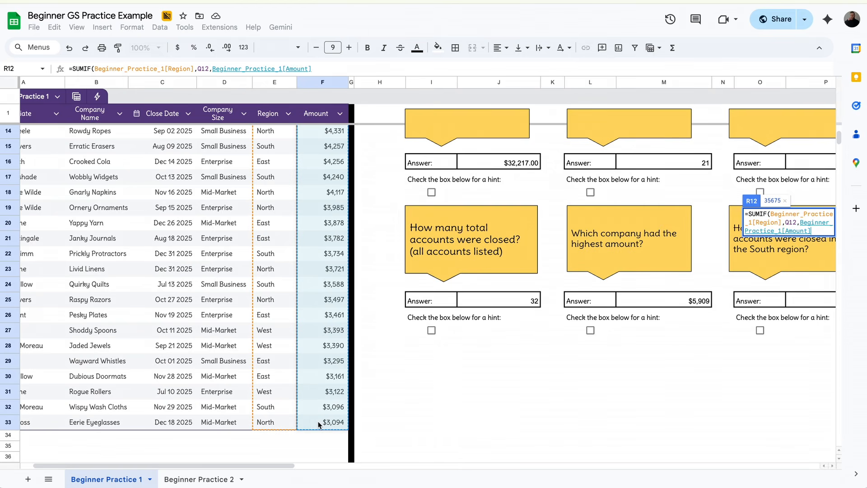
key(Return)
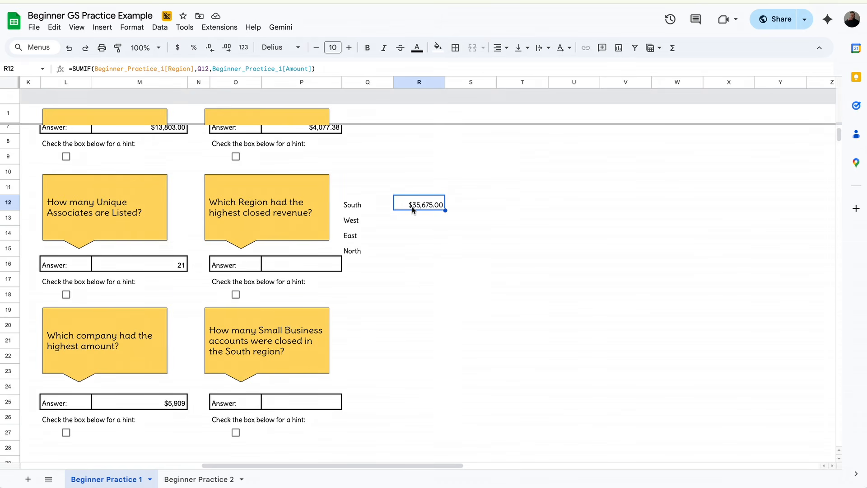
- Revert the Beginner Practice 1 sales table to unformatted data
scroll(415, 224, left, 12)
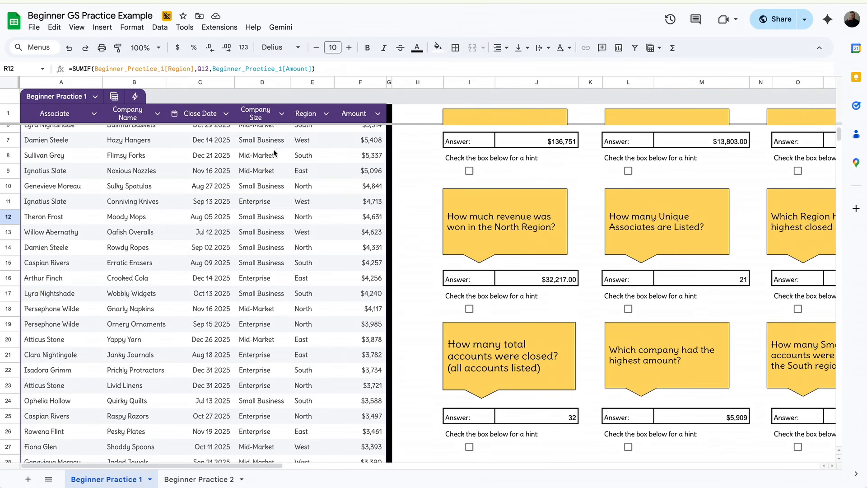
click(94, 97)
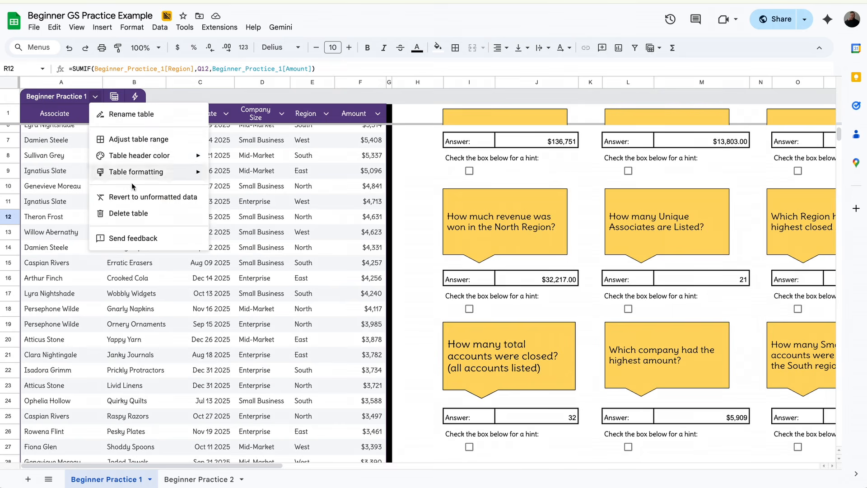
click(138, 199)
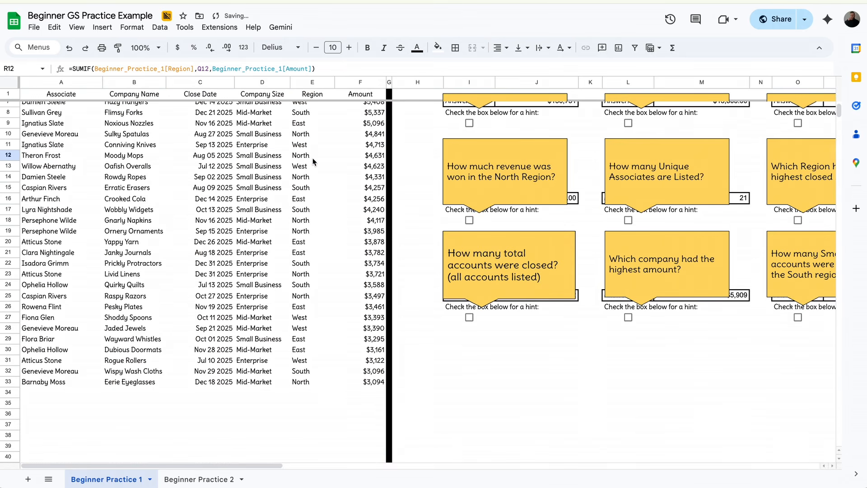
- Examine which region, criterion and amount cells the SUMIF formula in R12 references
scroll(323, 202, right, 10)
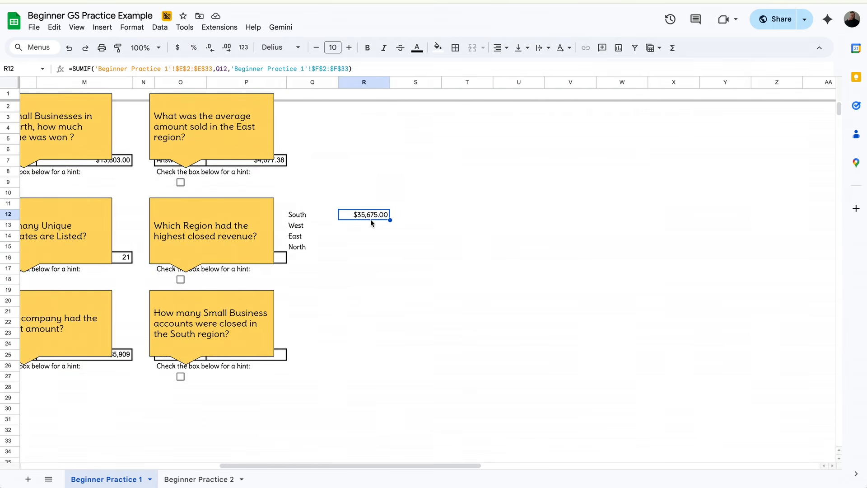
double_click(374, 217)
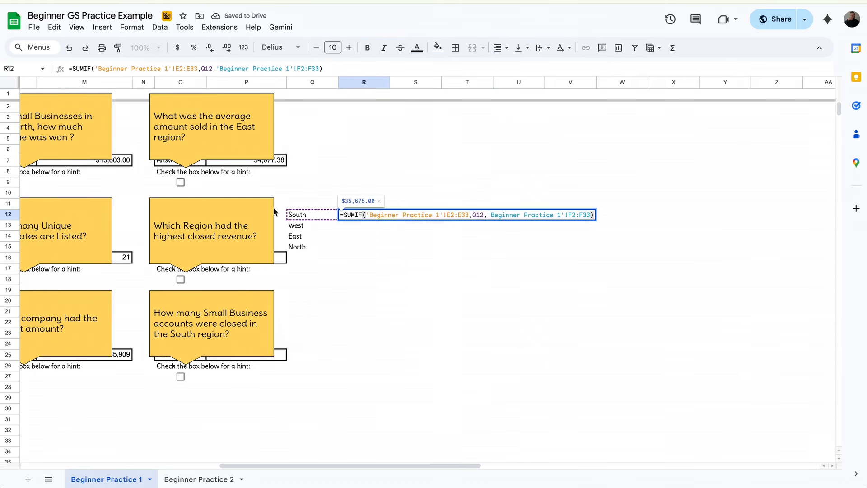
scroll(273, 207, left, 10)
scroll(273, 208, left, 3)
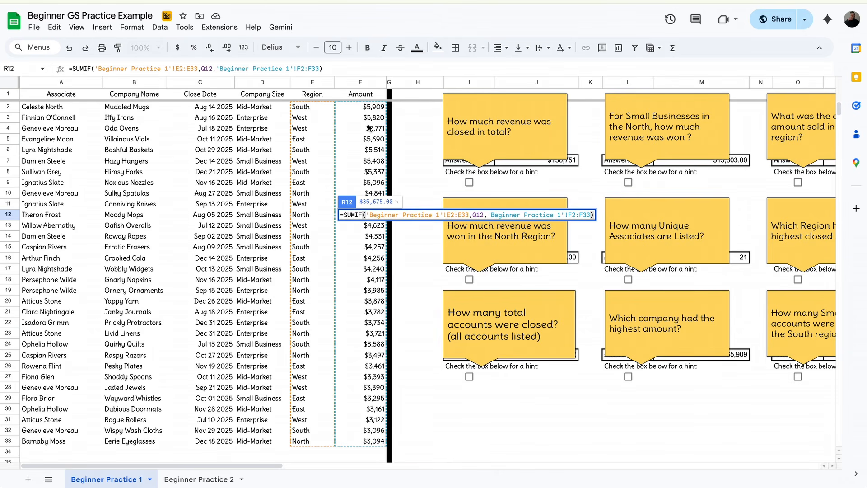
scroll(535, 165, right, 5)
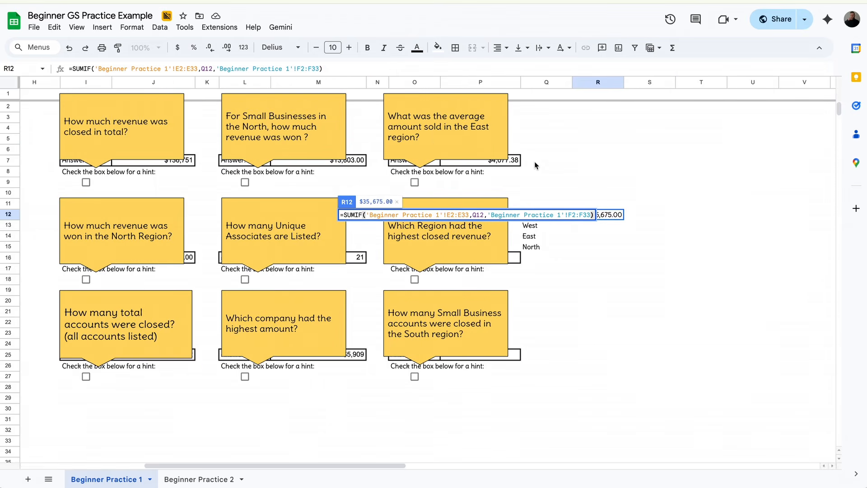
scroll(574, 233, down, 1)
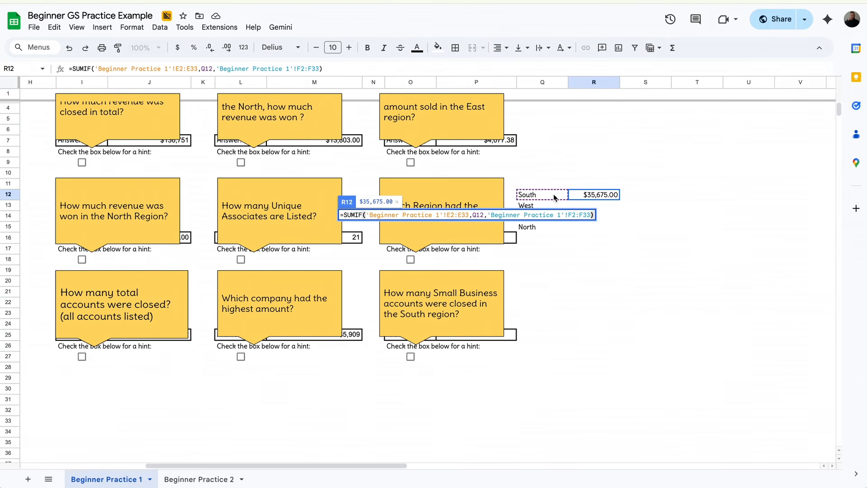
key(Escape)
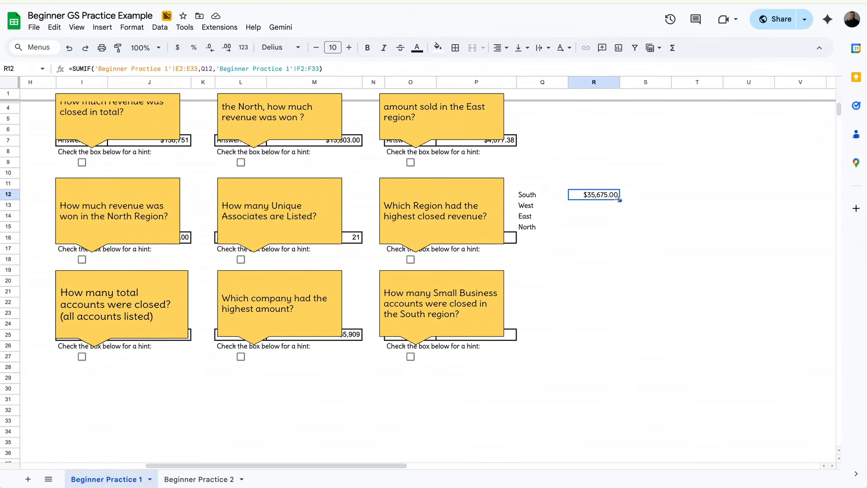
- Fill the SUMIF formula from R12 down to R13 and check which cells the copied formula references
drag(618, 198, 619, 208)
click(618, 208)
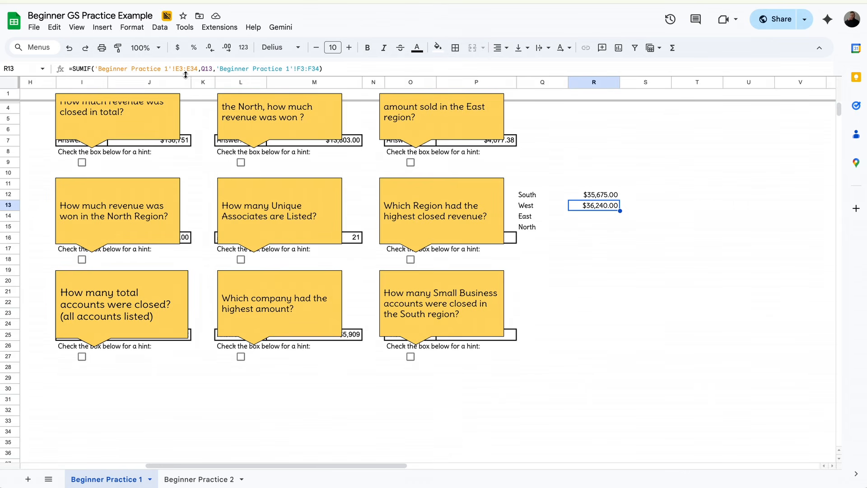
scroll(326, 175, left, 6)
key(Return)
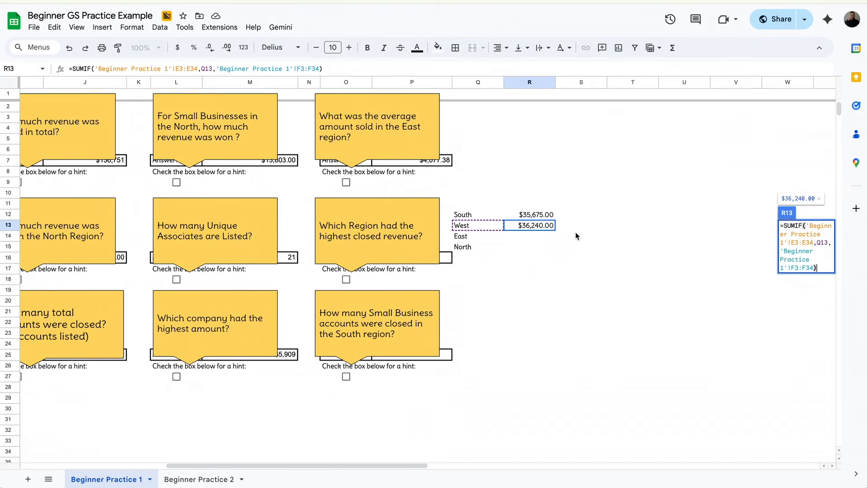
scroll(315, 117, left, 10)
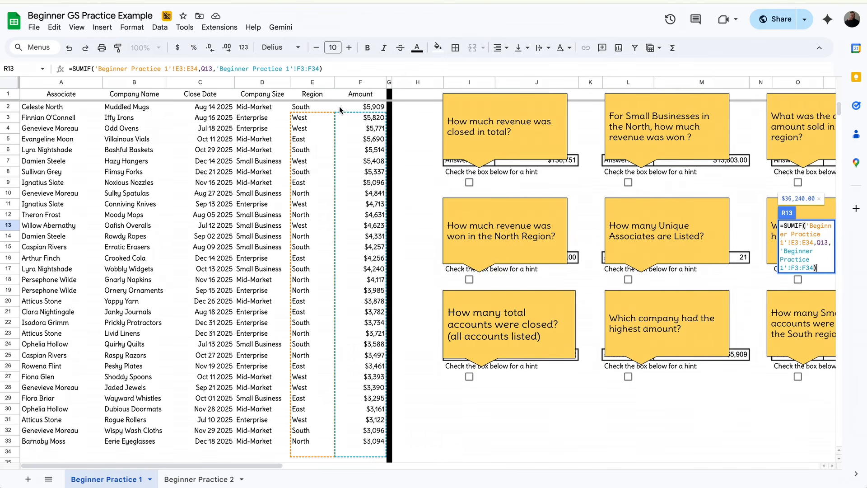
scroll(342, 124, down, 1)
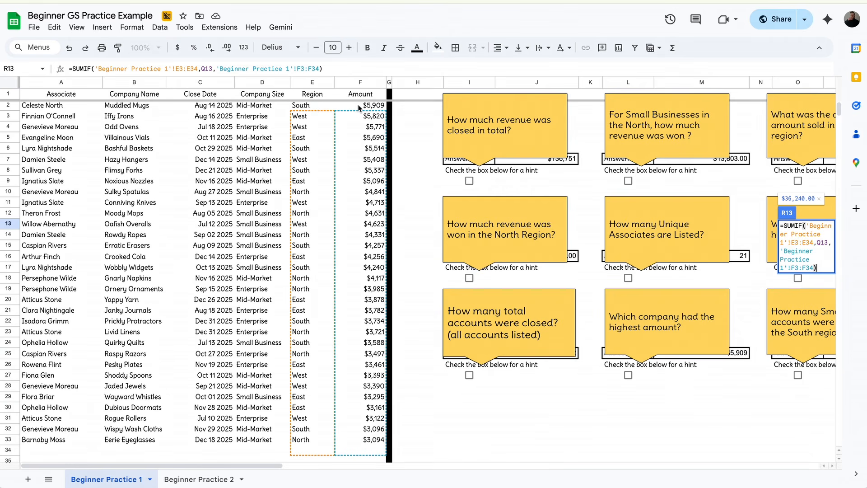
scroll(359, 108, right, 2)
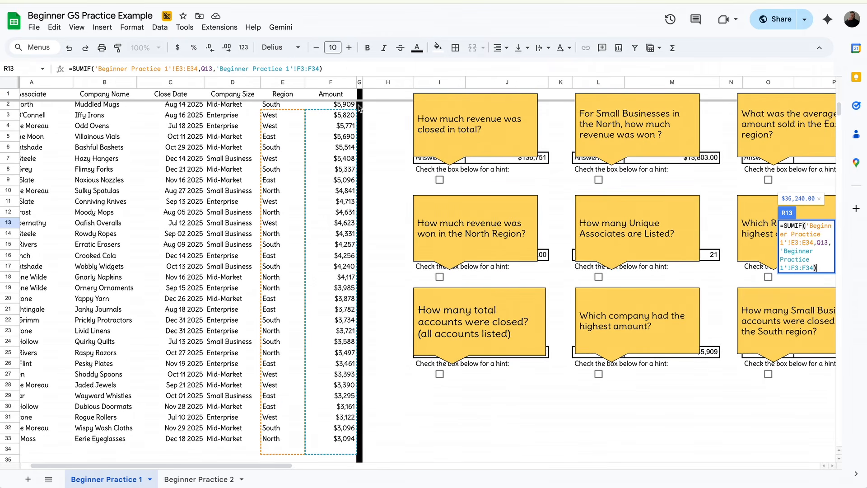
scroll(359, 107, right, 12)
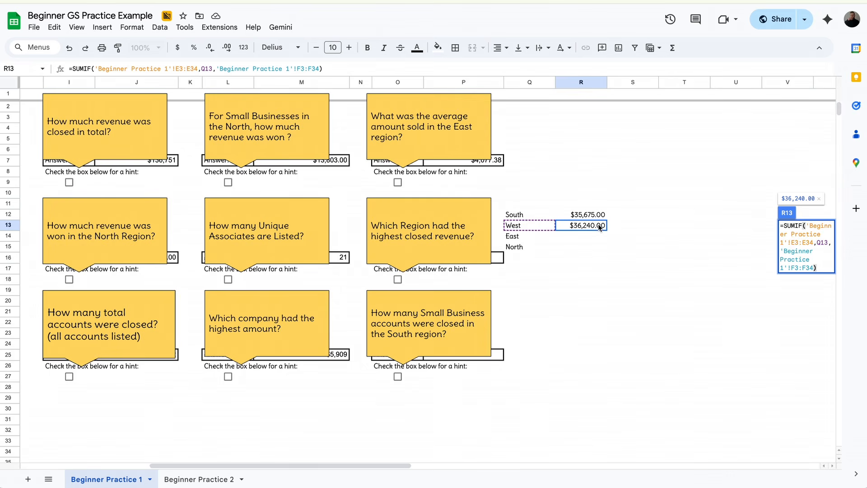
- Remove the region criteria range from the SUMIF formula in R12
click(583, 214)
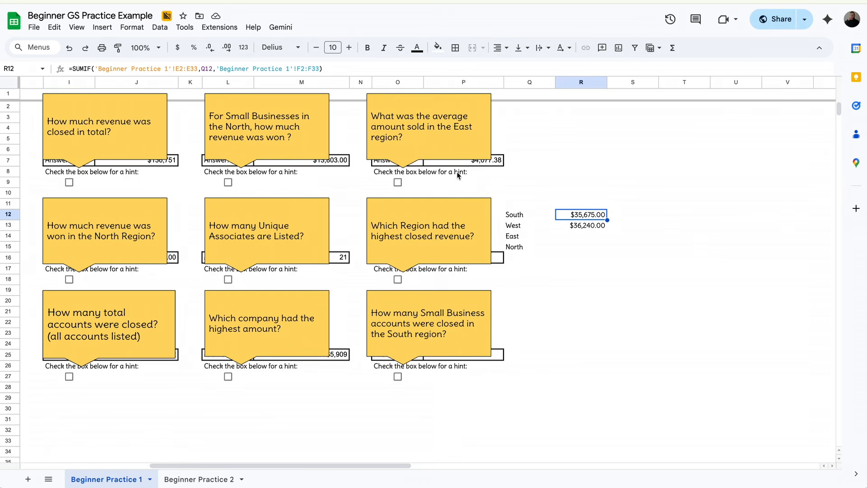
scroll(599, 218, left, 5)
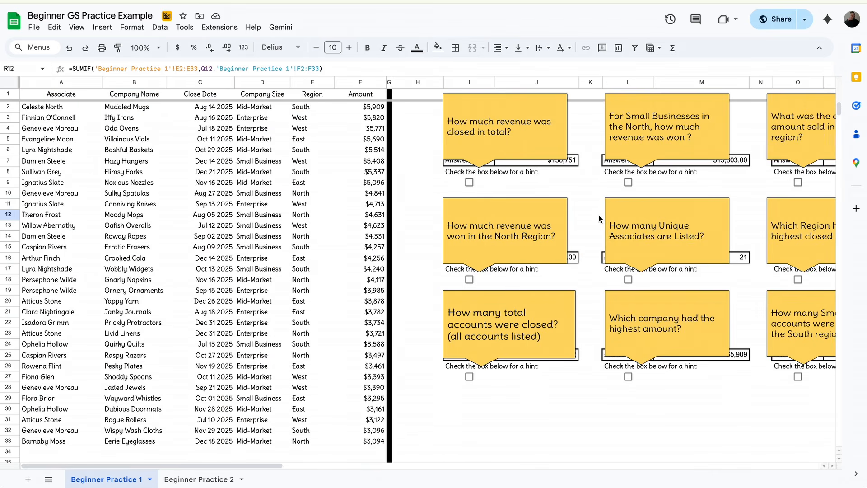
click(188, 69)
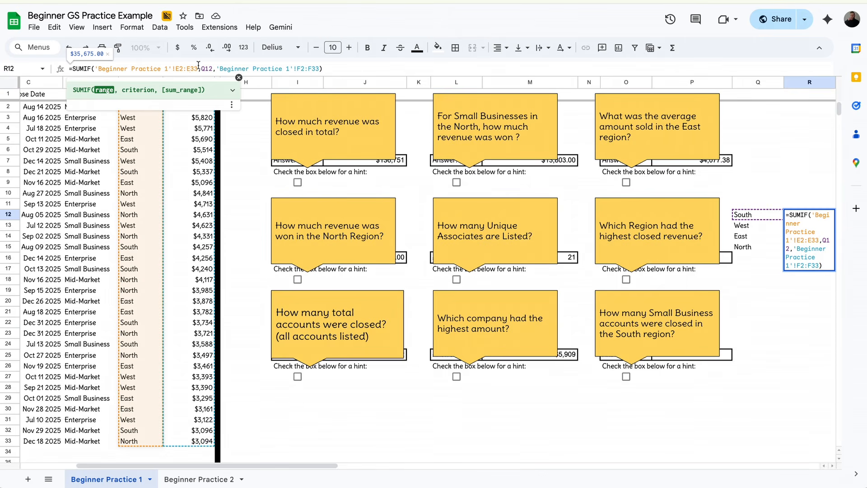
drag(197, 69, 94, 69)
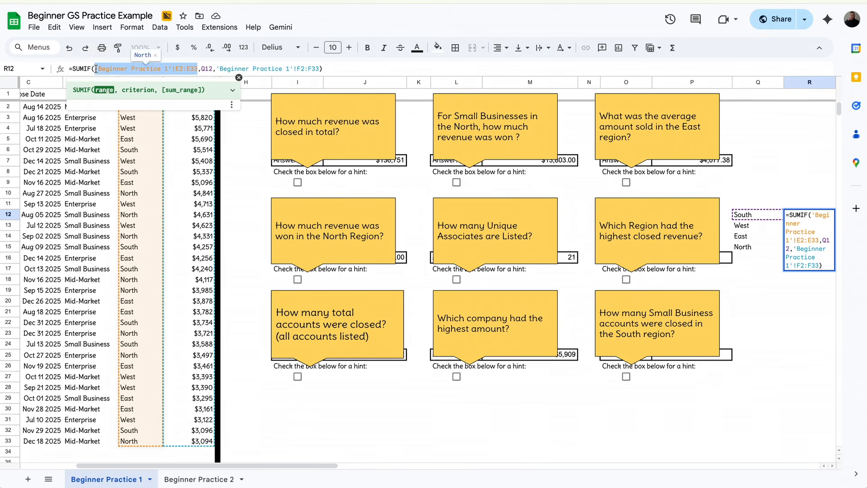
key(BackSpace)
click(239, 78)
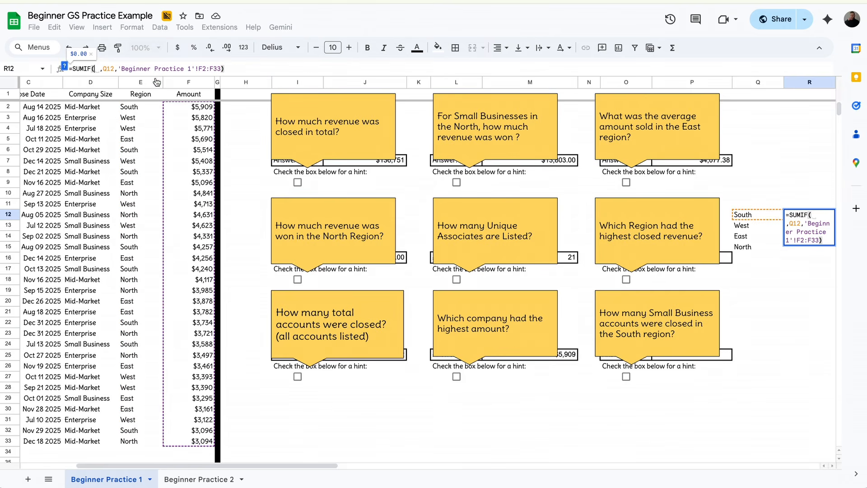
- Try the whole column E:E as the criteria range of the SUMIF formula in R12
click(147, 82)
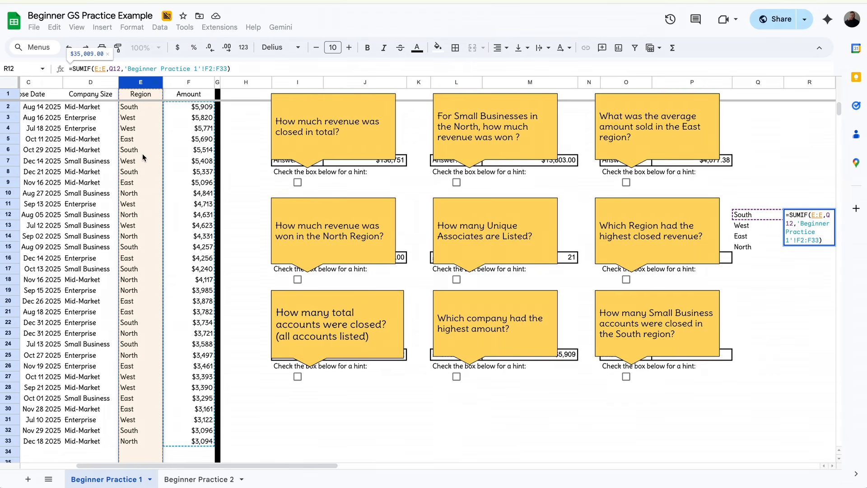
scroll(143, 153, down, 5)
scroll(187, 130, up, 4)
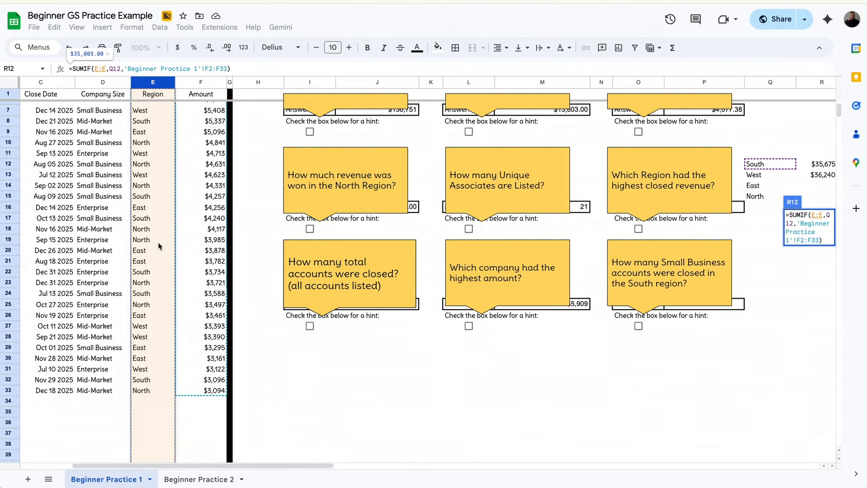
scroll(158, 242, down, 2)
scroll(158, 242, left, 3)
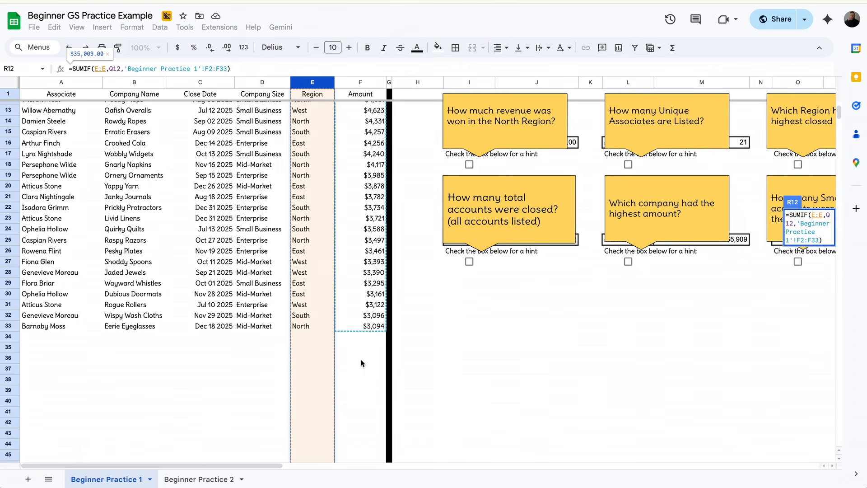
- Set the criteria range of the R12 SUMIF formula to E2:E33 and lock it as $E$2:$E$33
drag(300, 325, 310, 106)
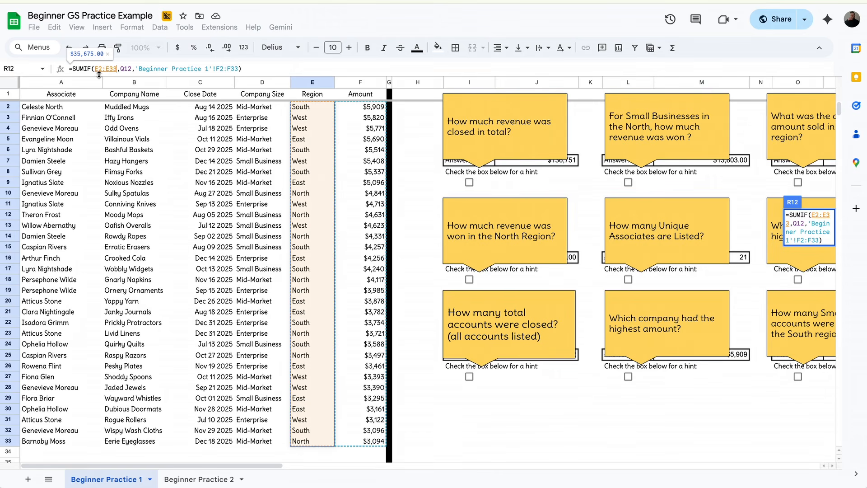
click(114, 68)
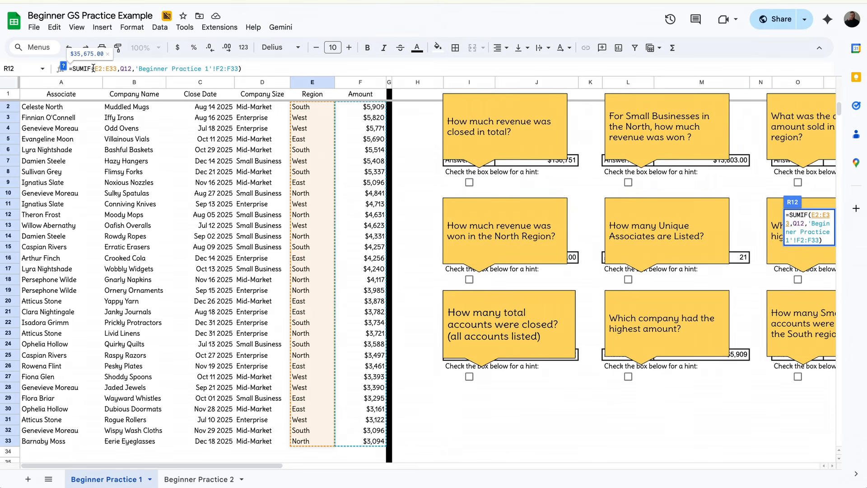
click(94, 68)
key(F4)
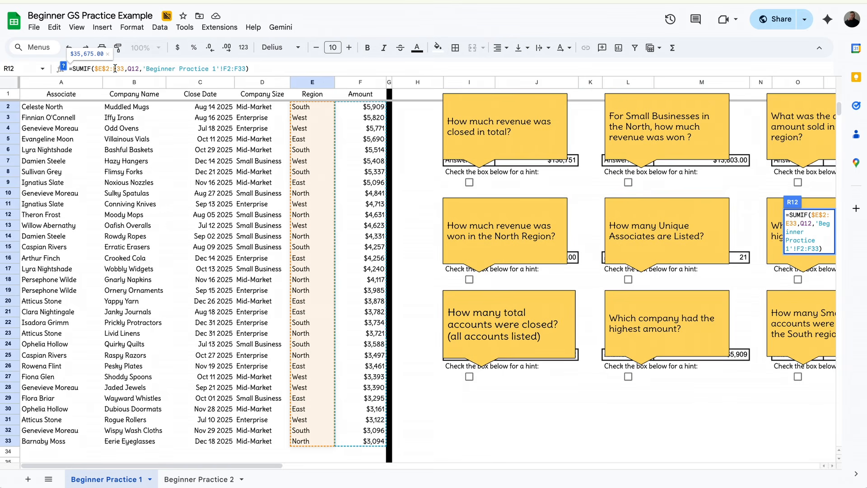
click(115, 68)
key(F4)
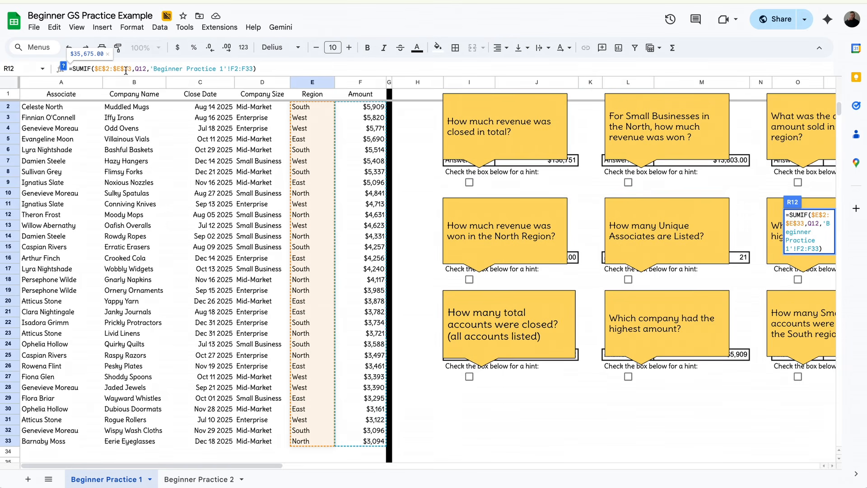
- Lock the sum range of the SUMIF formula in R12 as $F$2:$F$33
click(237, 69)
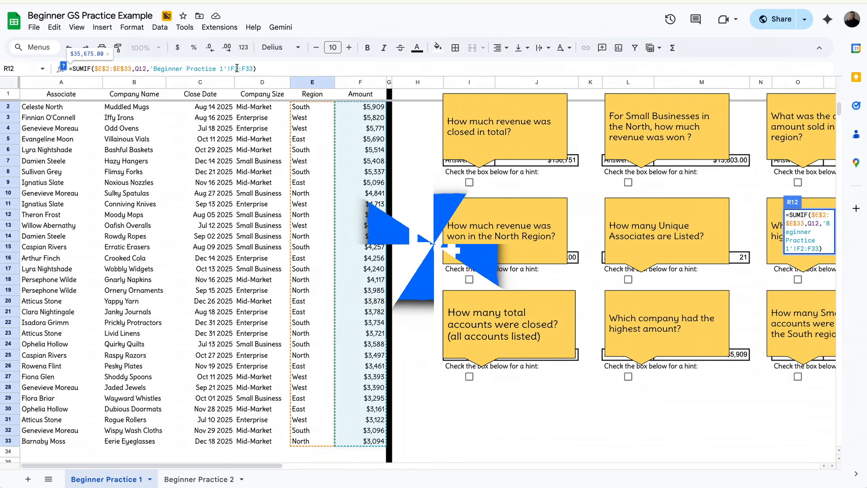
key(F4)
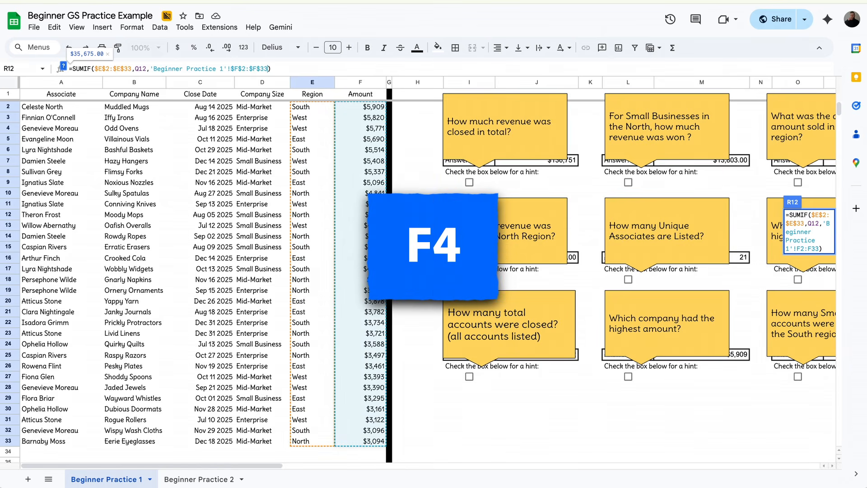
click(286, 71)
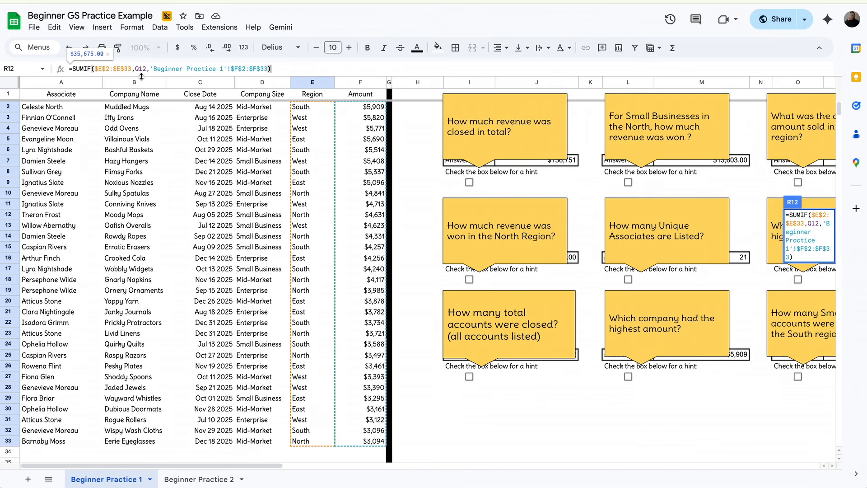
key(Return)
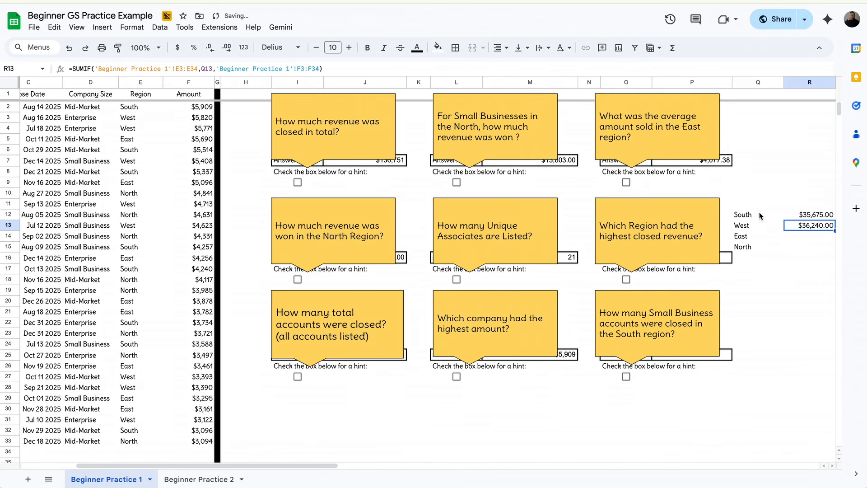
- Fill the R12 SUMIF formula down to R13 and check that it uses the West label in Q13
click(821, 218)
drag(783, 220, 765, 232)
click(765, 231)
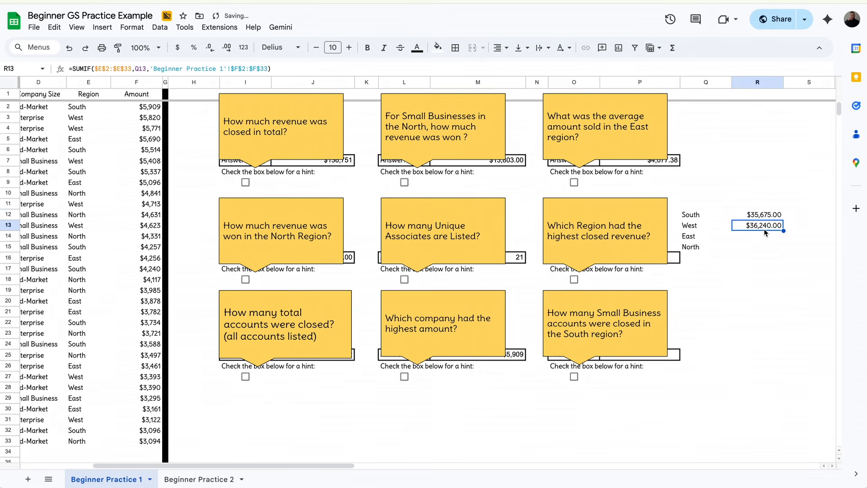
click(705, 229)
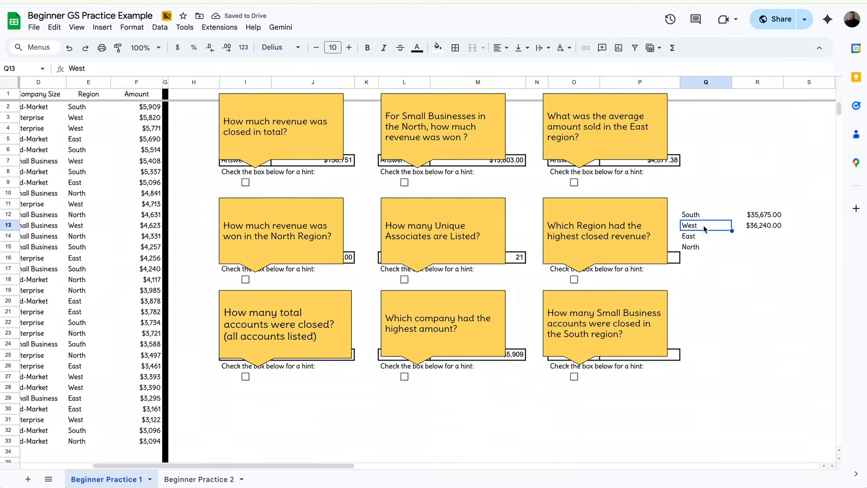
click(769, 227)
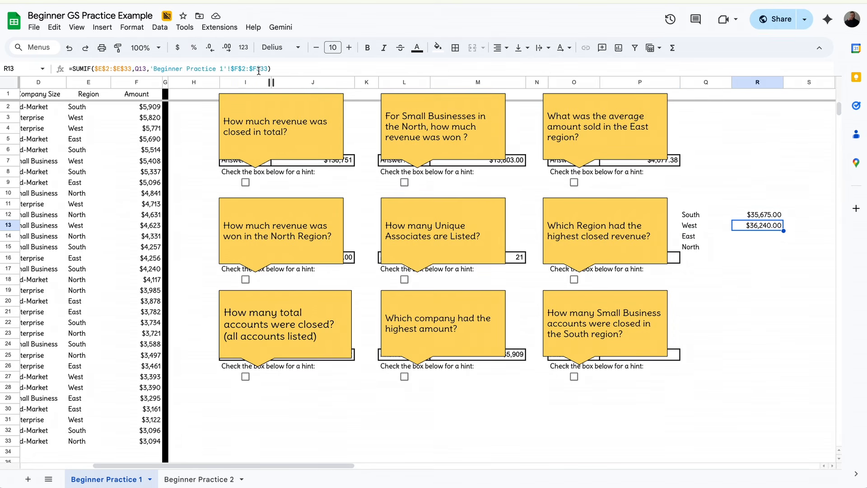
- Fill the SUMIF formula from R13 down to R15 and inspect the ranges referenced in R15
drag(781, 230, 782, 250)
double_click(763, 246)
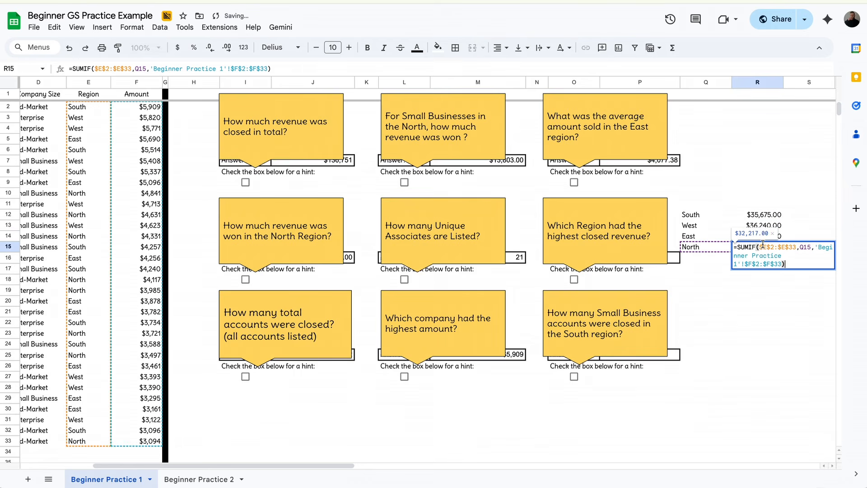
scroll(116, 174, left, 1)
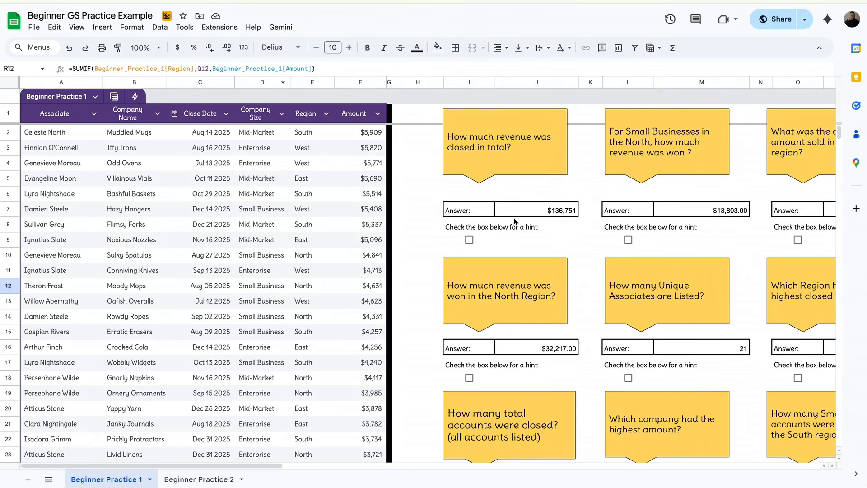
- Fill the SUMIF formula with the table's Region and Amount references from R12 down to R15 and check the copied formulas
scroll(515, 222, right, 11)
drag(518, 294, 509, 334)
click(510, 334)
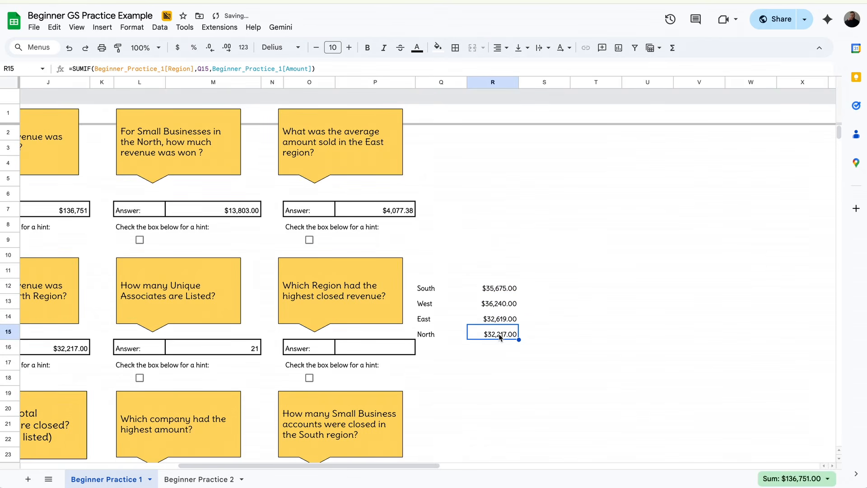
click(511, 314)
scroll(509, 313, left, 11)
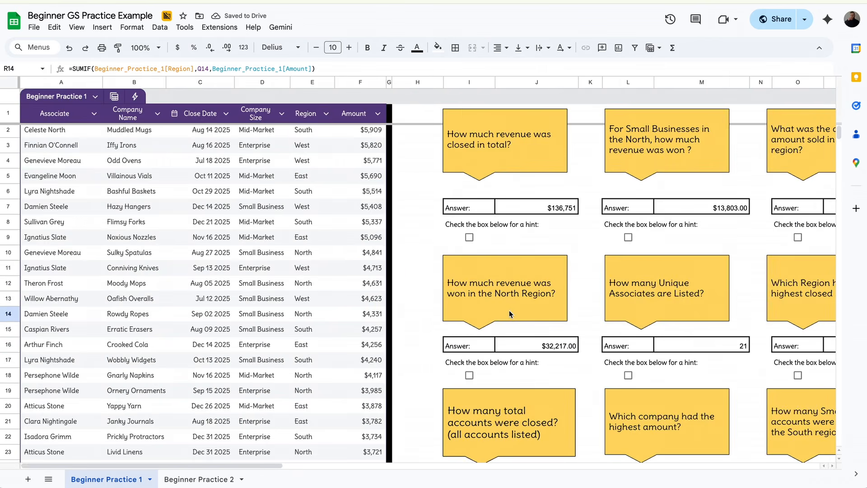
- Look over the data table and read the last question about Small Business accounts closed in the South region
click(345, 270)
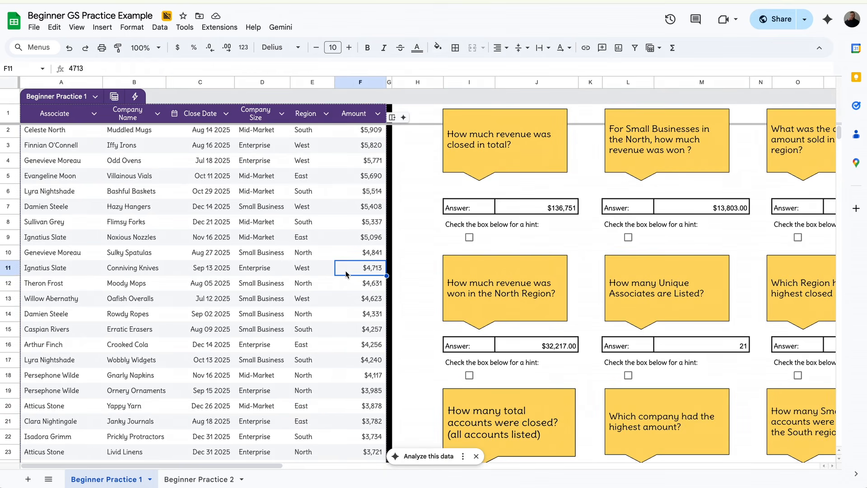
scroll(346, 269, right, 10)
click(376, 307)
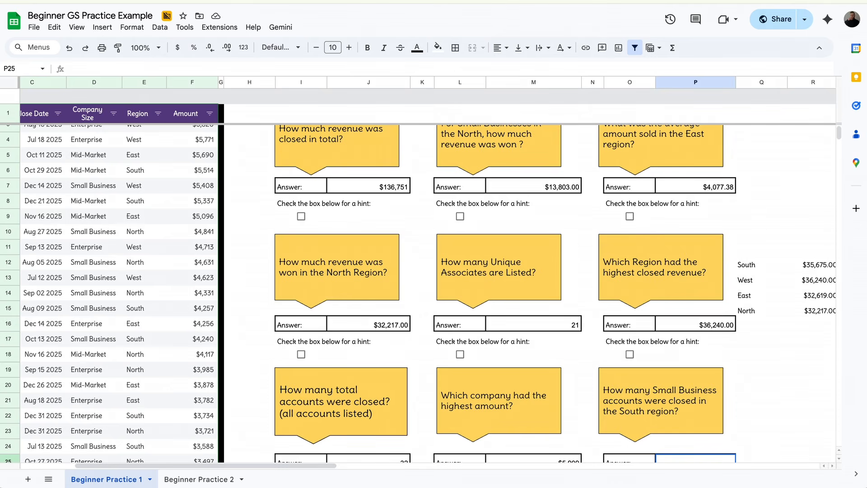
scroll(768, 347, down, 1)
click(768, 347)
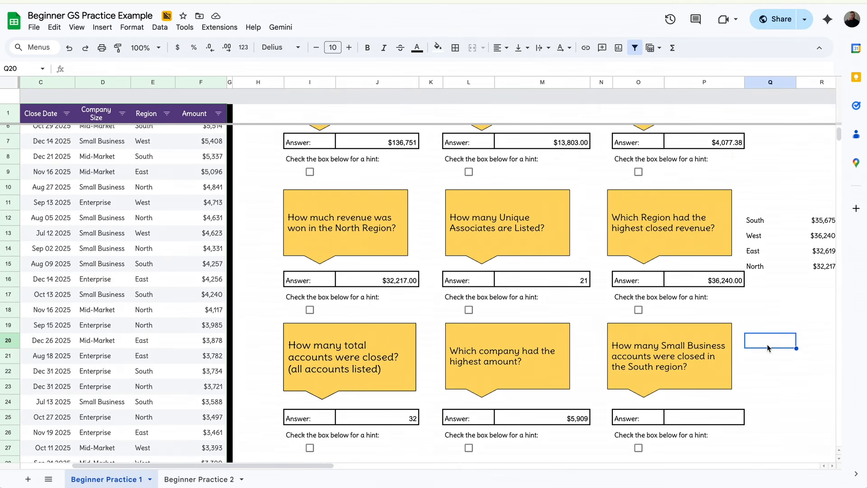
click(765, 361)
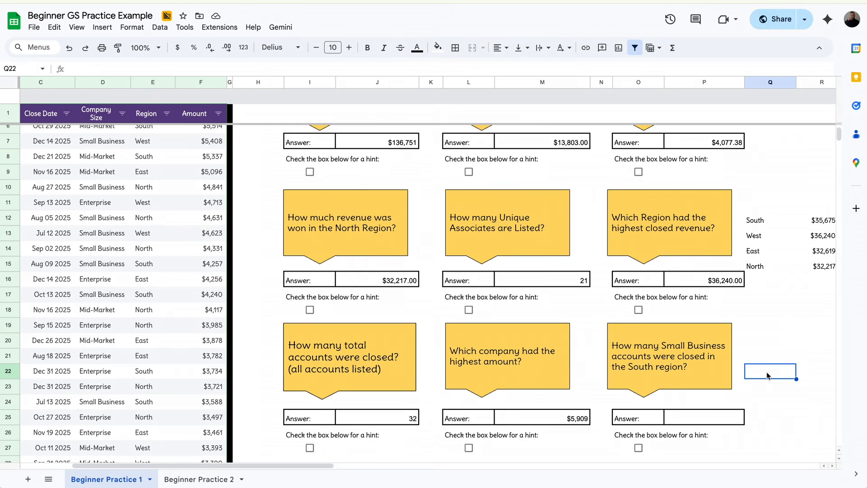
scroll(485, 359, right, 1)
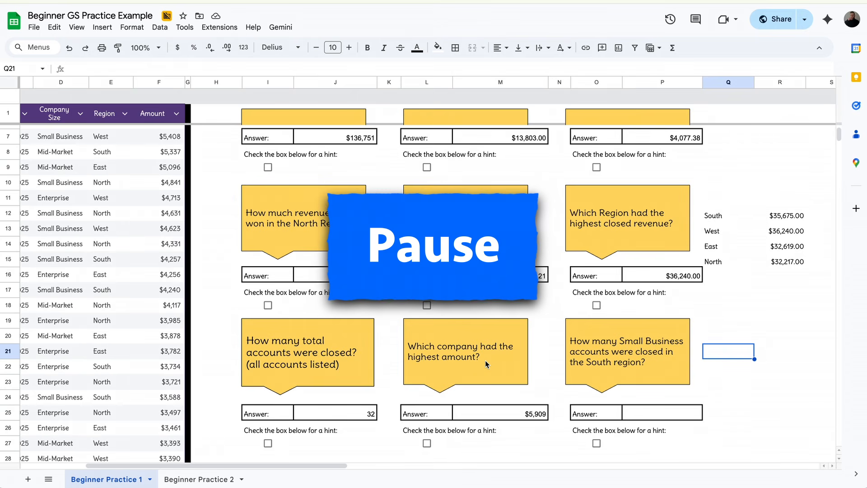
click(681, 411)
click(736, 367)
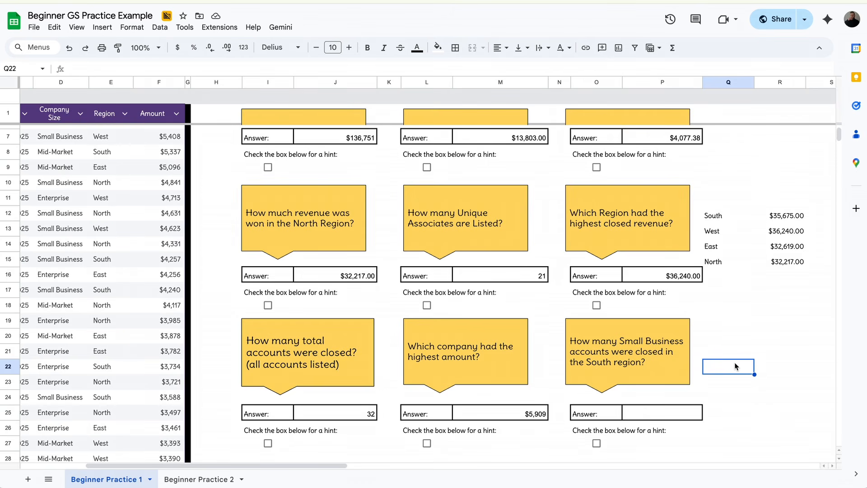
- Start a COUNTIFS formula in P25 with the Company Size column as first criteria range and "Small Business" as its criterion
click(598, 443)
scroll(686, 387, left, 4)
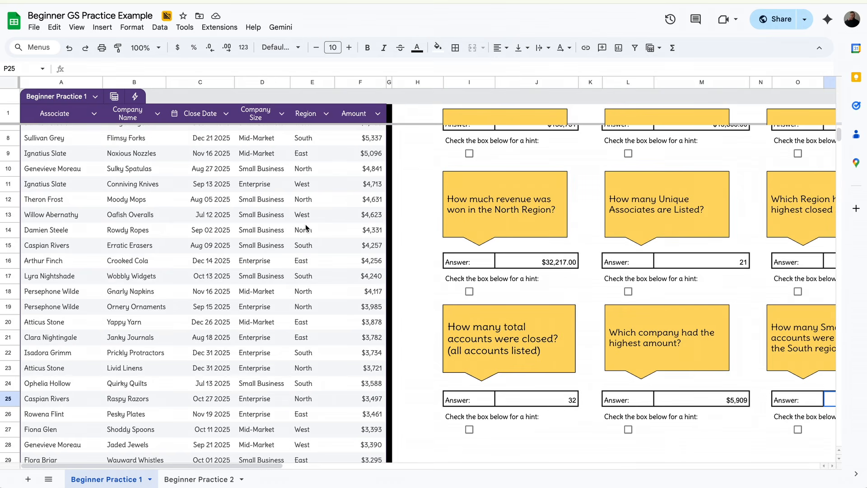
scroll(307, 224, right, 5)
click(513, 397)
text(=)
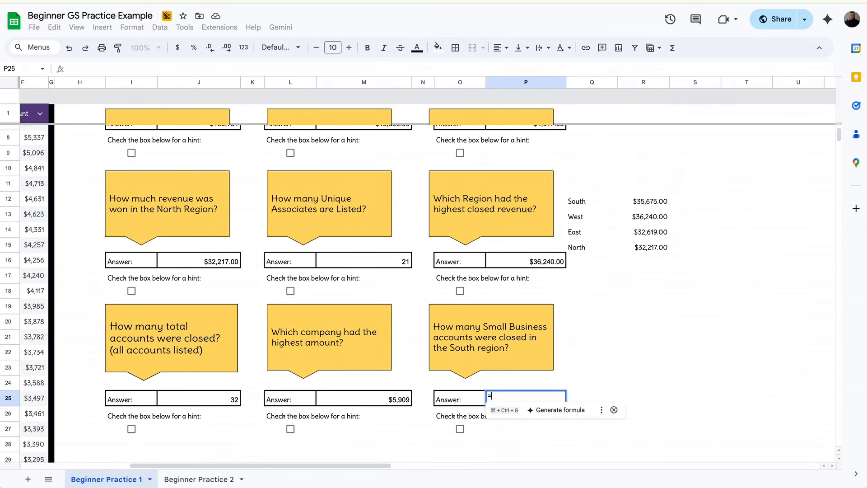
text(COUNTIFS()
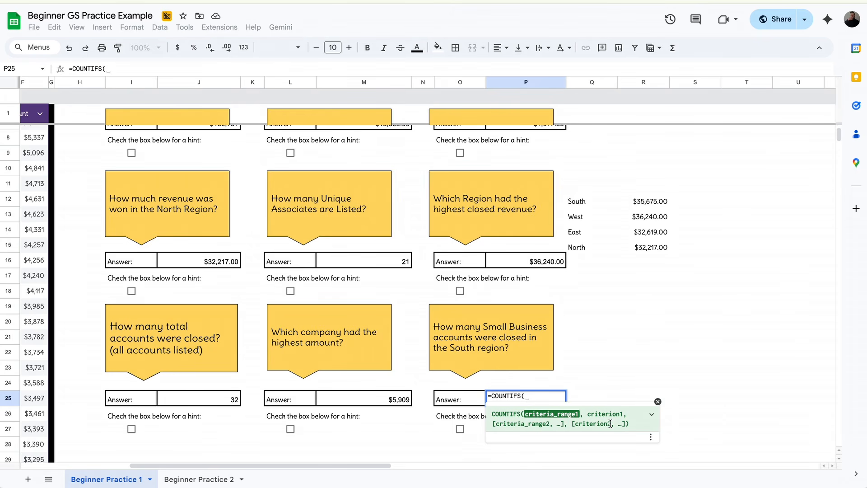
scroll(274, 136, up, 2)
scroll(274, 136, left, 5)
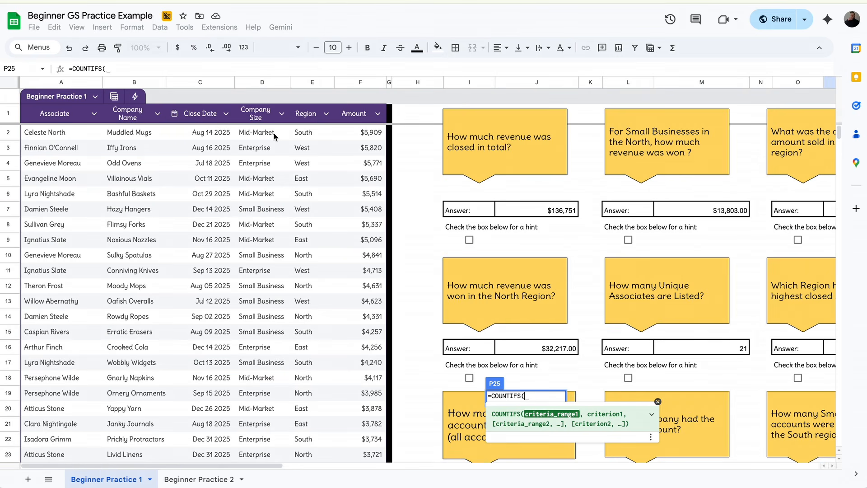
drag(261, 132, 267, 412)
text(,"Small Business",)
- Complete the COUNTIFS formula in P25 with the Region column as second criteria range and "South" as its criterion
drag(310, 414, 312, 136)
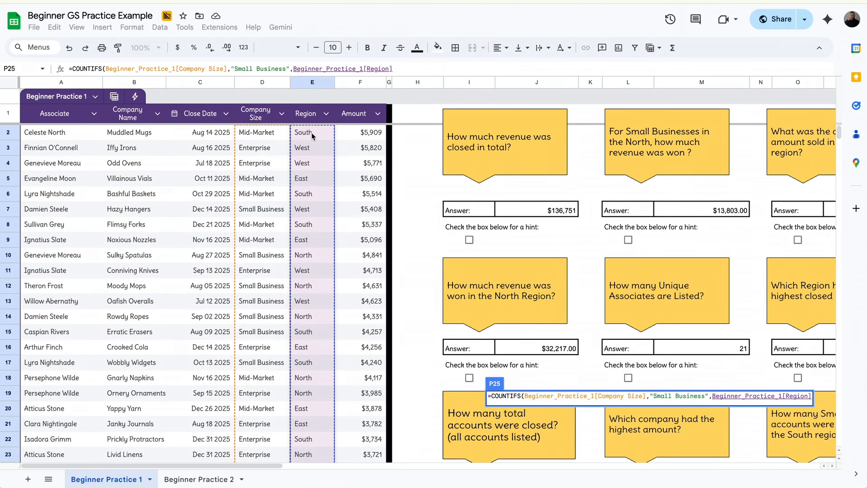
text(,")
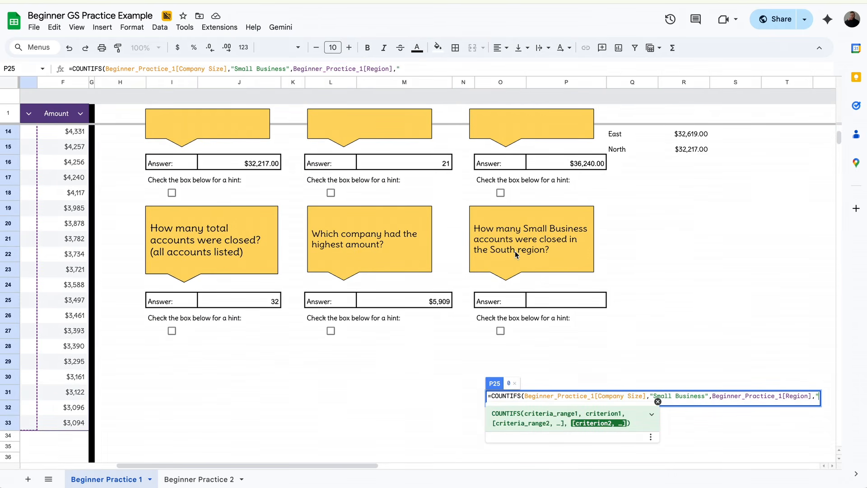
click(467, 68)
text(South"))
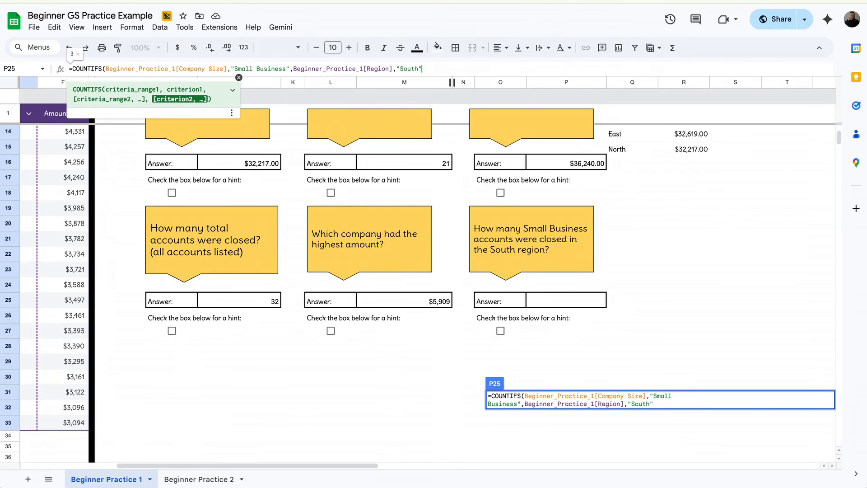
key(Return)
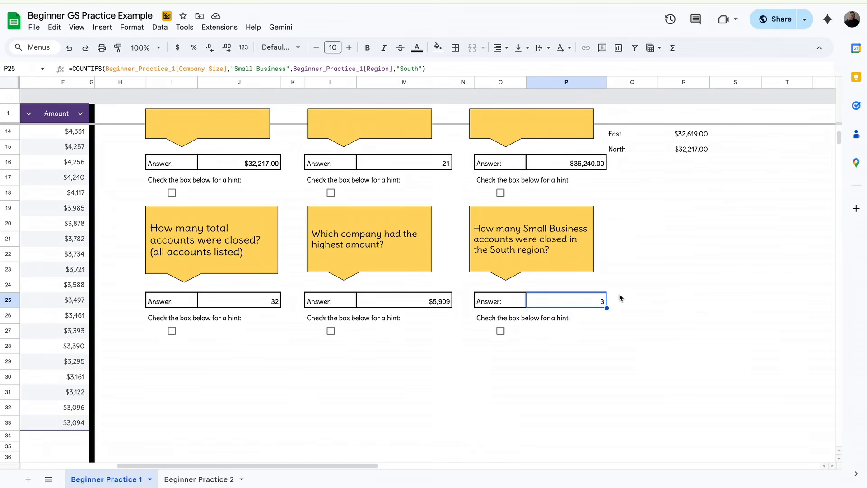
- Filter the table's Company Size column to show only Small Business
scroll(619, 294, left, 10)
scroll(283, 109, up, 2)
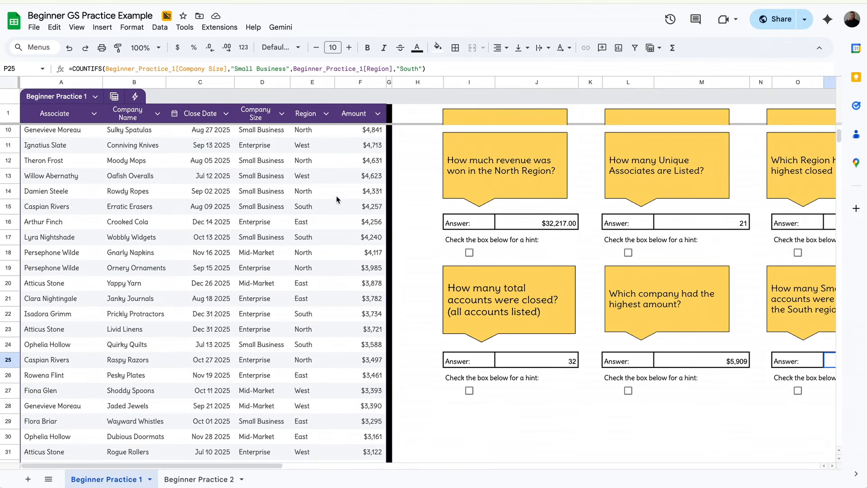
click(282, 113)
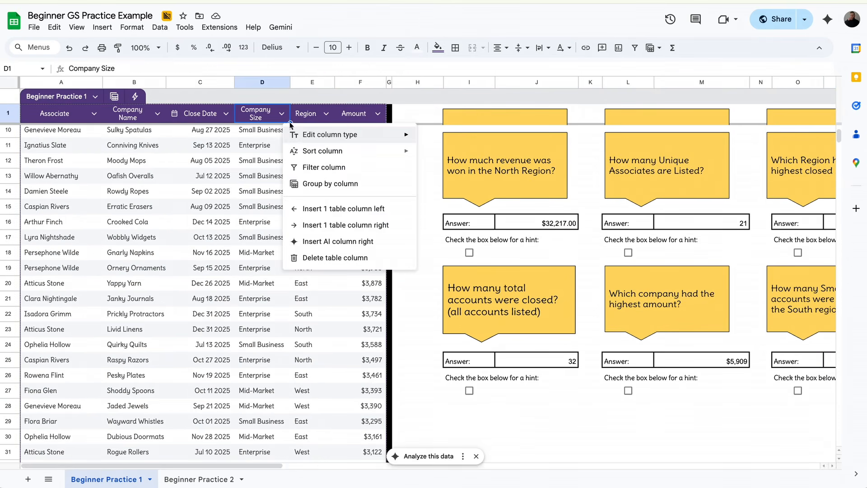
click(324, 168)
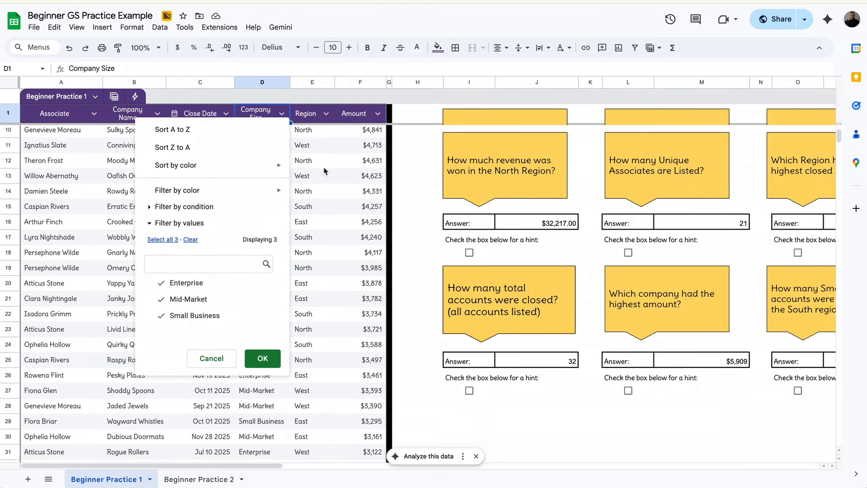
click(190, 239)
click(197, 314)
click(262, 358)
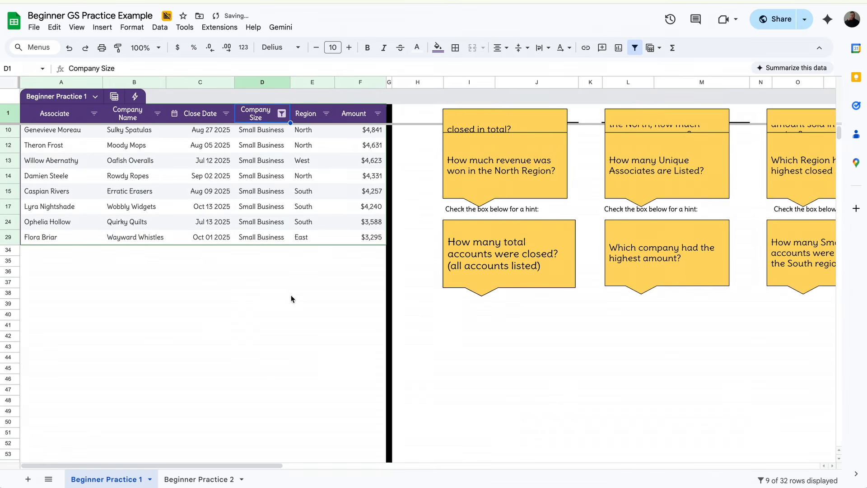
- Filter the table's Region column to show only South
click(326, 114)
click(235, 263)
click(221, 338)
click(299, 382)
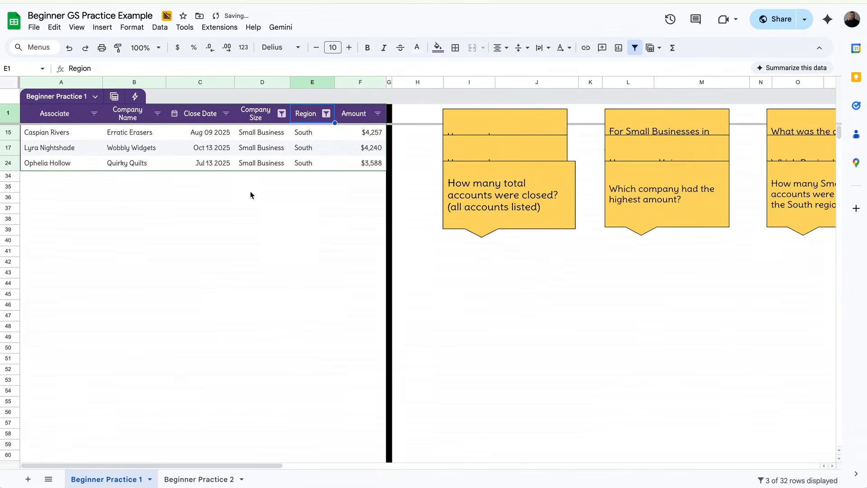
- Check the company names, sizes and regions of the filtered rows against the COUNTIFS answer
click(248, 131)
click(145, 135)
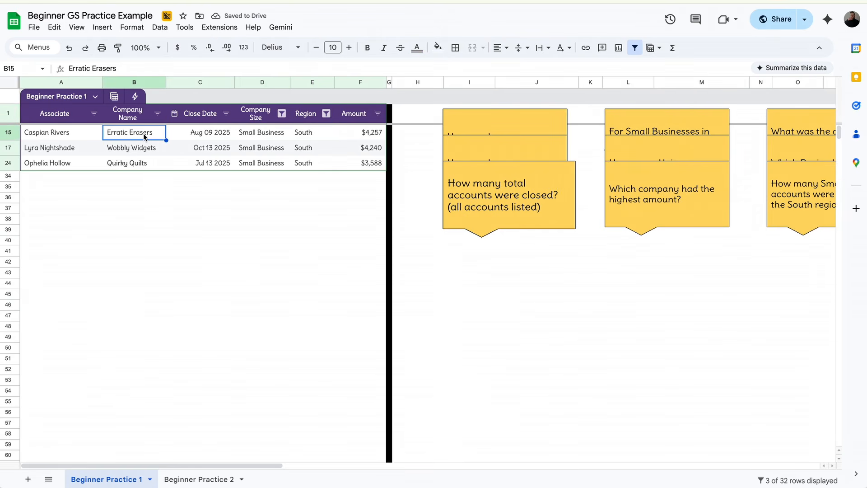
click(140, 151)
click(139, 168)
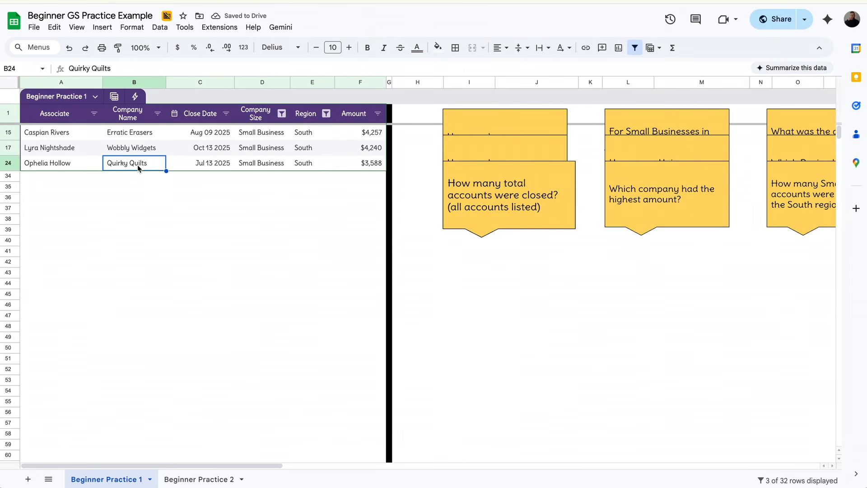
click(275, 135)
click(306, 139)
click(147, 134)
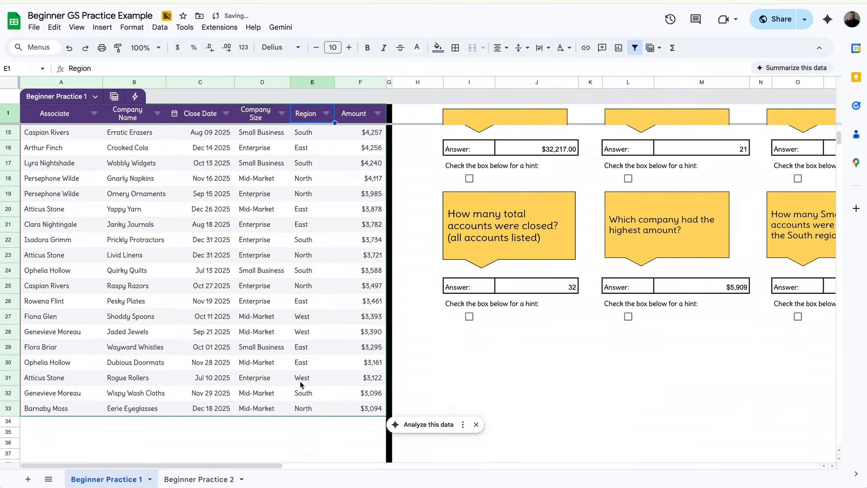
- Review the answers to all the practice questions, including the regional revenue totals and the Small Business count
click(722, 367)
scroll(722, 366, right, 10)
click(517, 311)
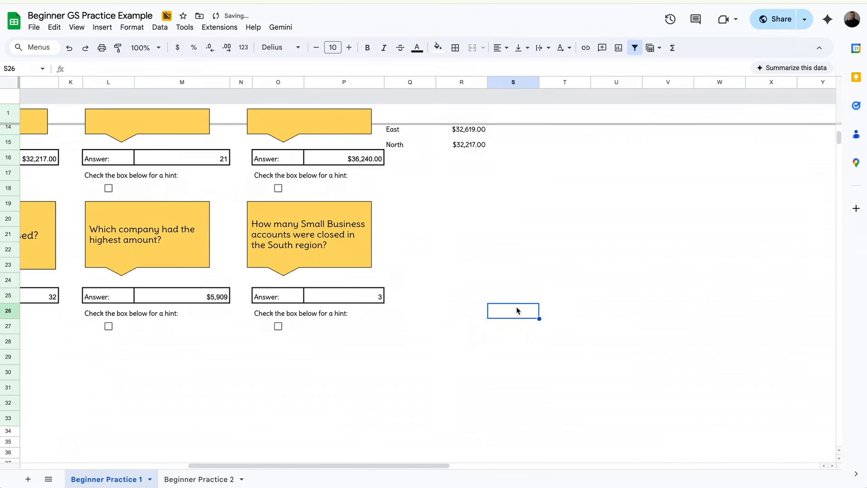
scroll(517, 310, up, 4)
scroll(516, 311, left, 4)
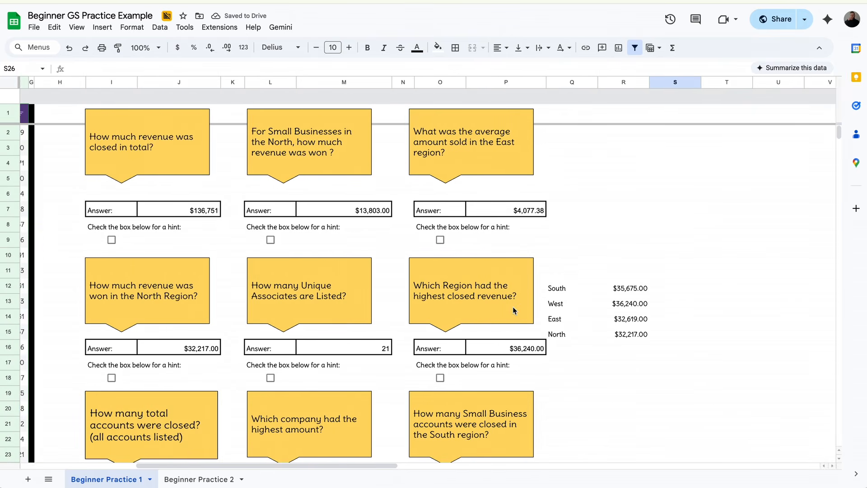
scroll(677, 361, down, 2)
scroll(677, 361, left, 4)
click(768, 416)
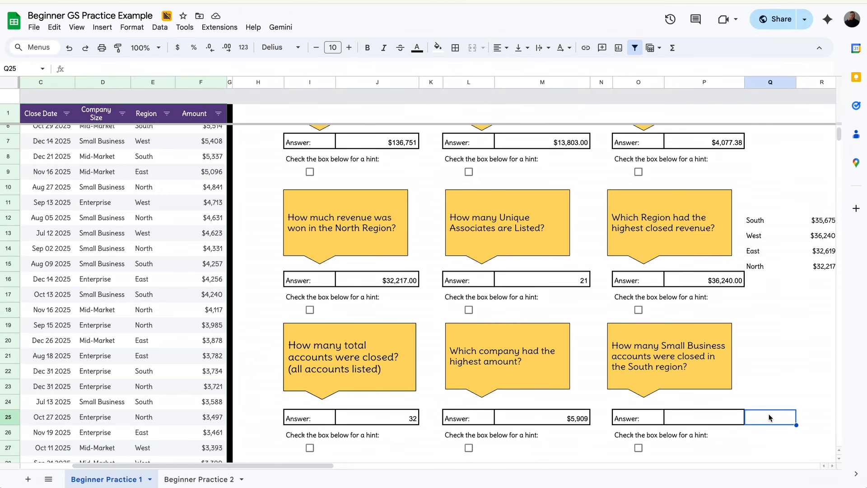